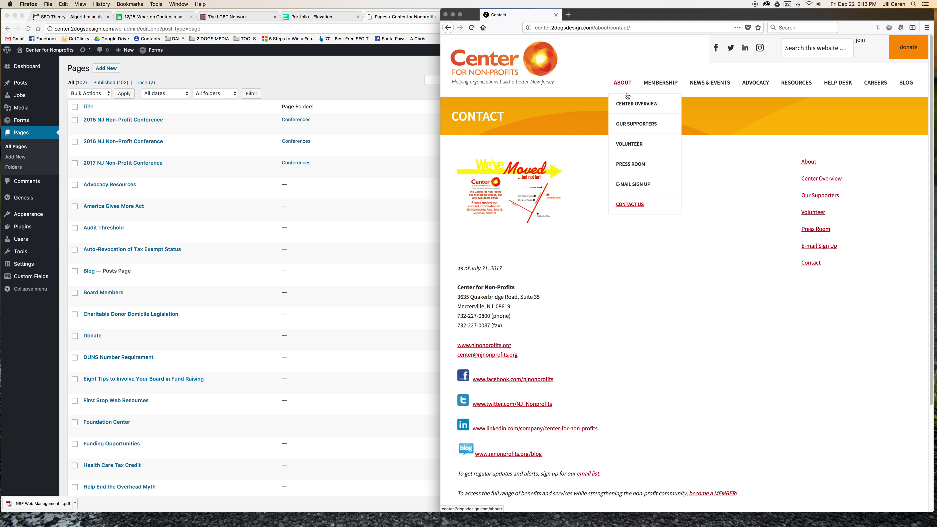
# - View the Volunteer and Center Overview pages of the live site to compare their About sidebar
pyautogui.click(627, 146)
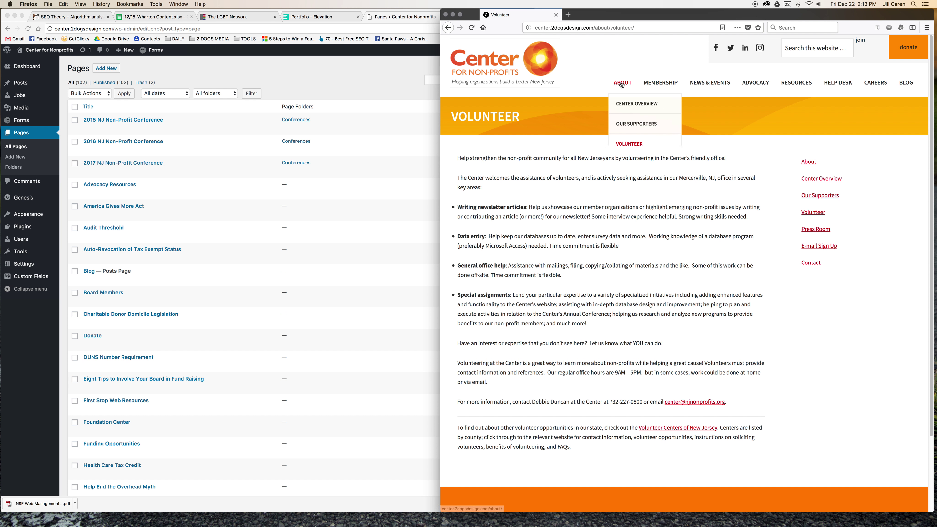
pyautogui.click(623, 102)
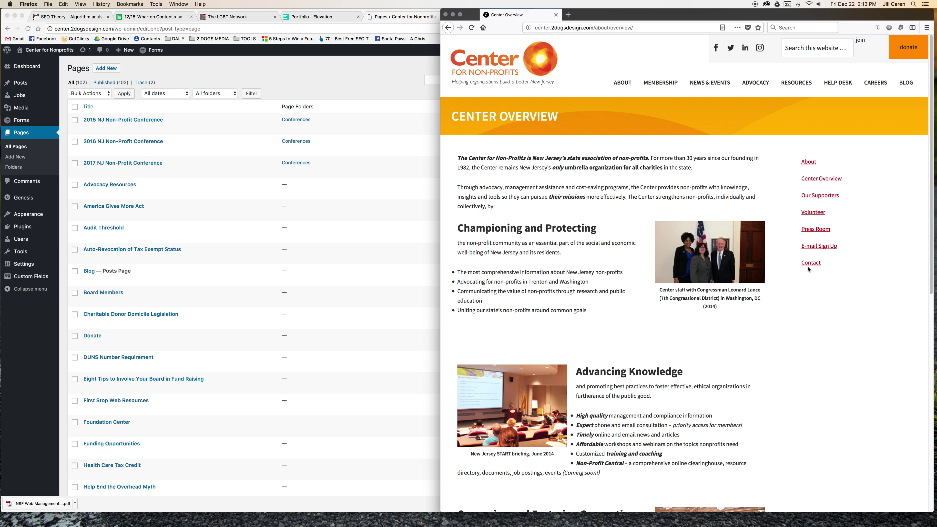
# - Switch to the WordPress admin in Chrome, open the Widgets settings and expand the About Pages Sidebar
pyautogui.click(369, 78)
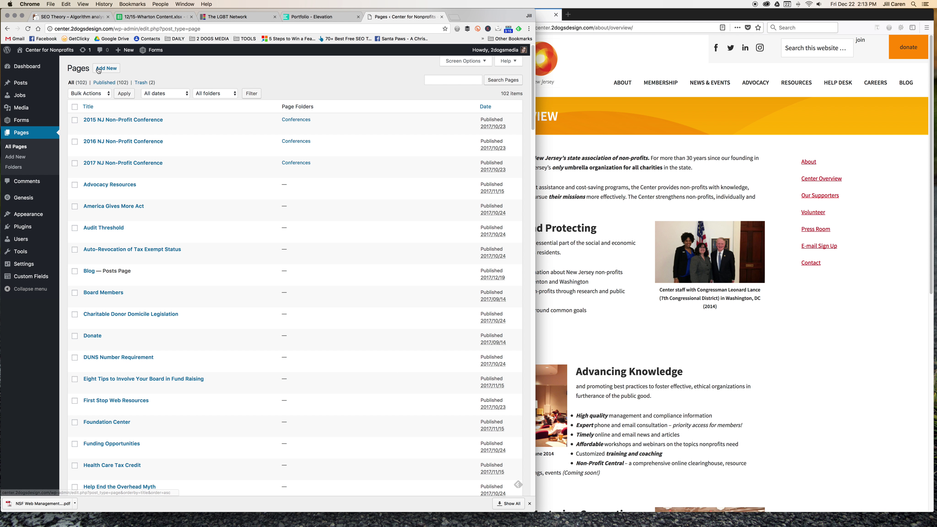
pyautogui.click(39, 68)
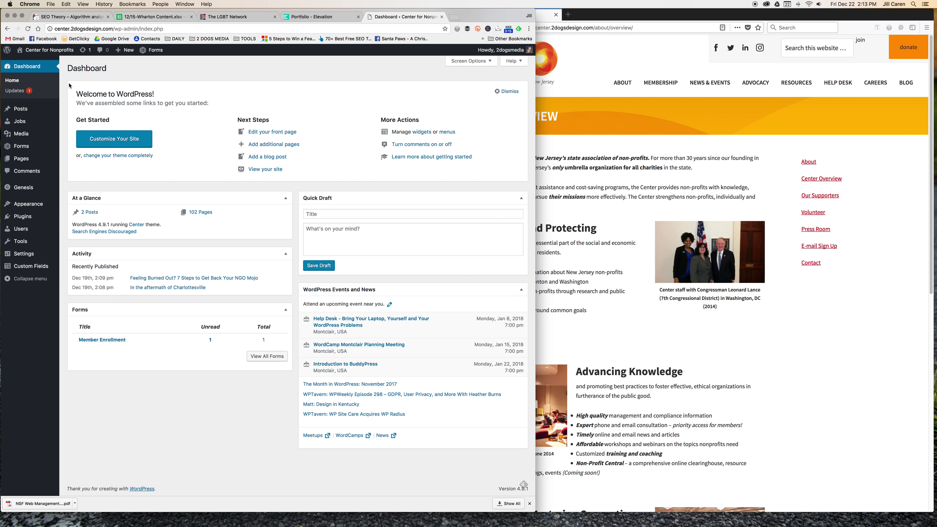
pyautogui.moveTo(23, 206)
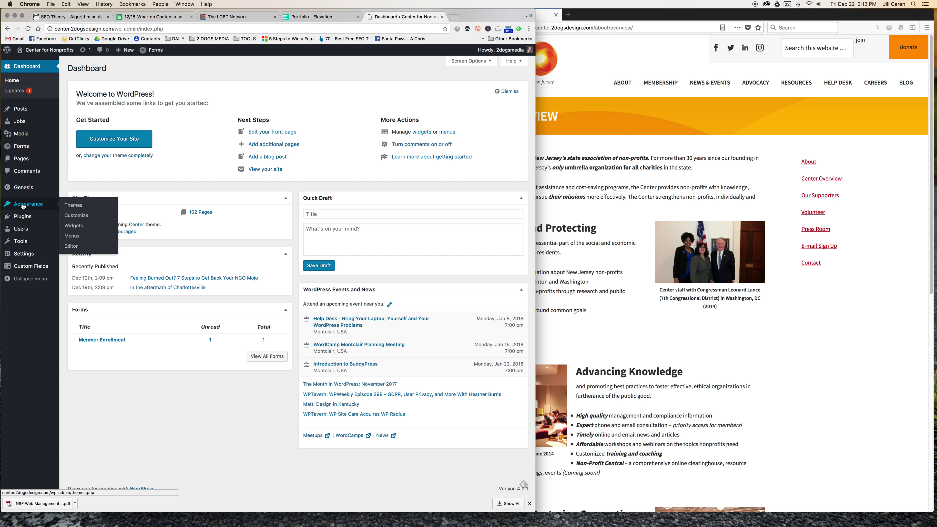
pyautogui.click(74, 226)
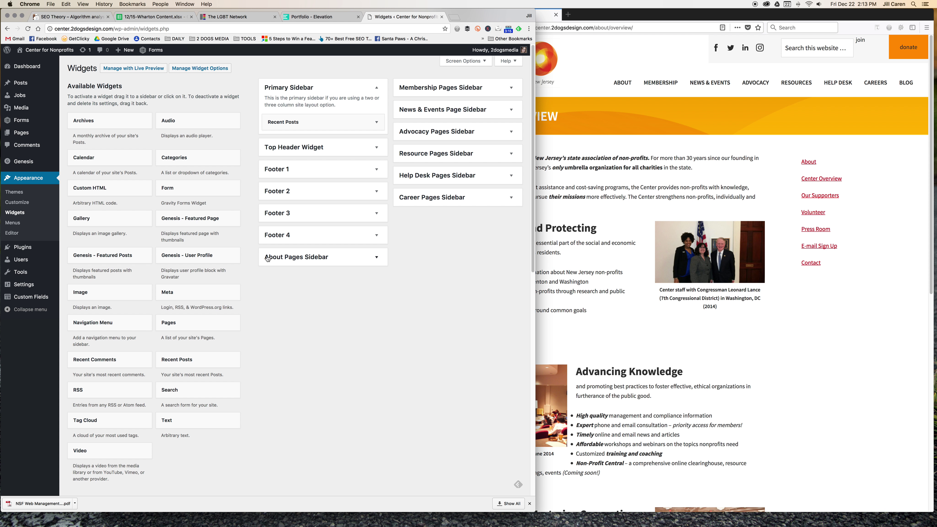
pyautogui.click(377, 258)
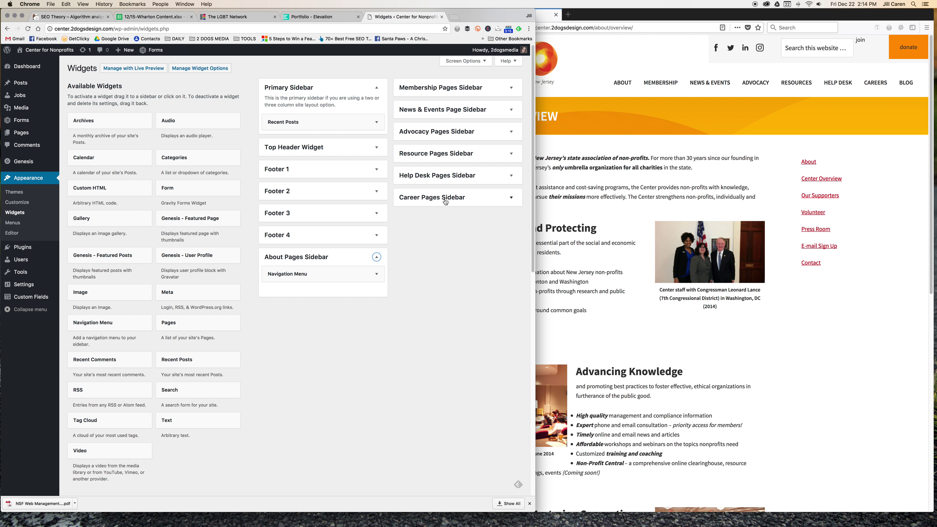
# - Switch to the live site in Firefox and view the main About page with its sidebar menu
pyautogui.click(623, 122)
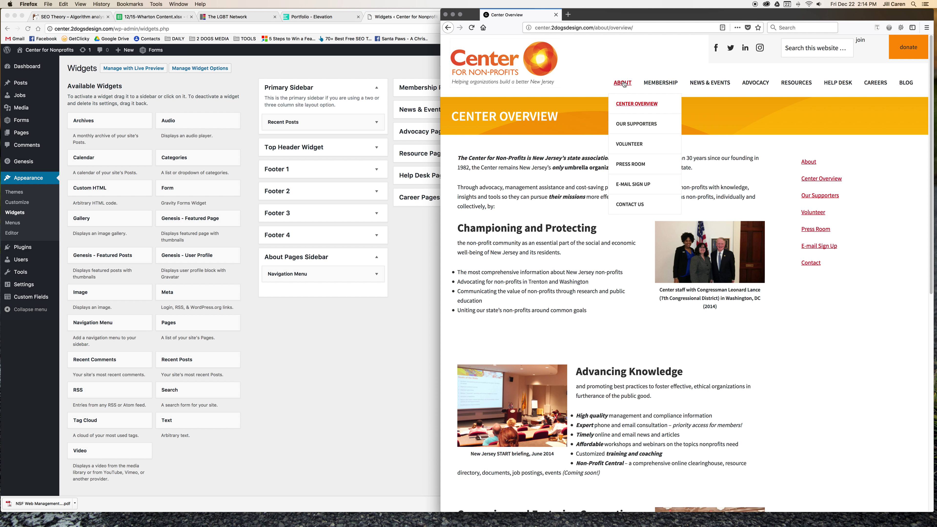
pyautogui.click(625, 83)
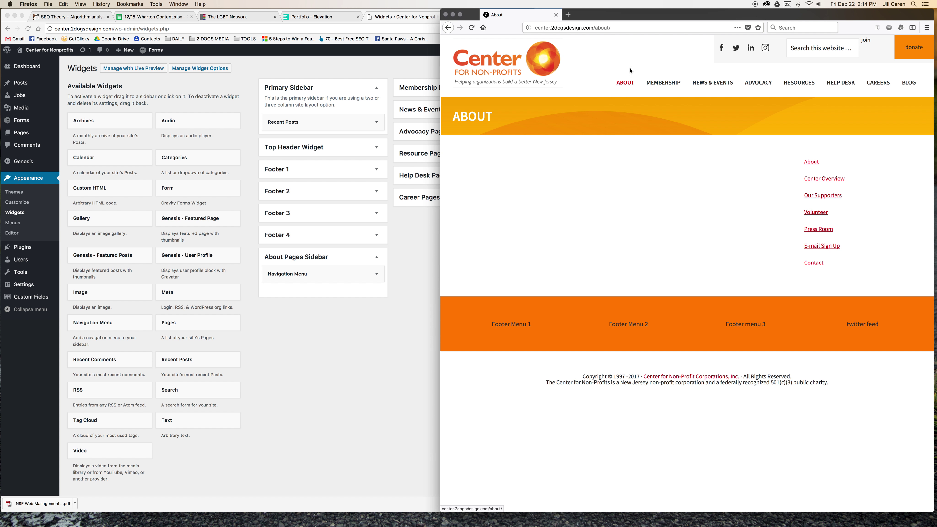
pyautogui.moveTo(626, 84)
# - Examine the Navigation Menu widget's settings in the About Pages Sidebar, collapse it and return to the live About page
pyautogui.click(297, 262)
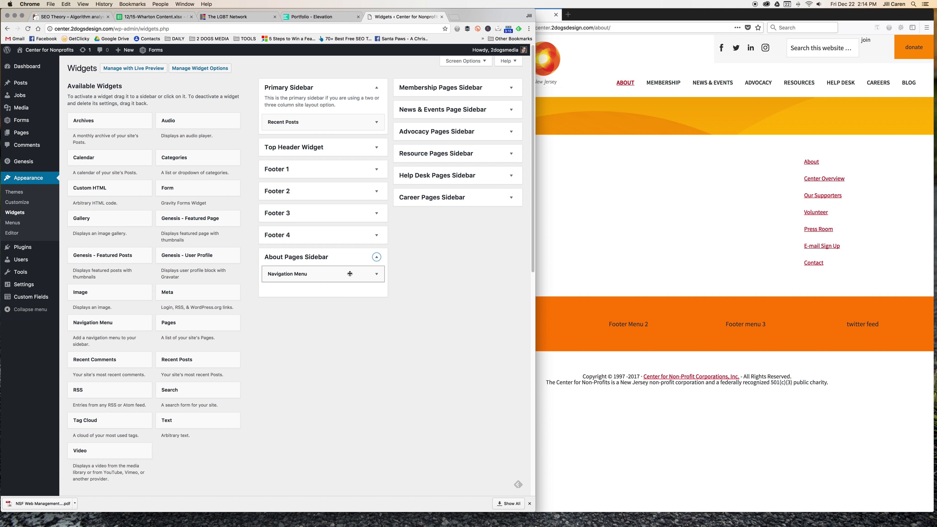
pyautogui.click(376, 274)
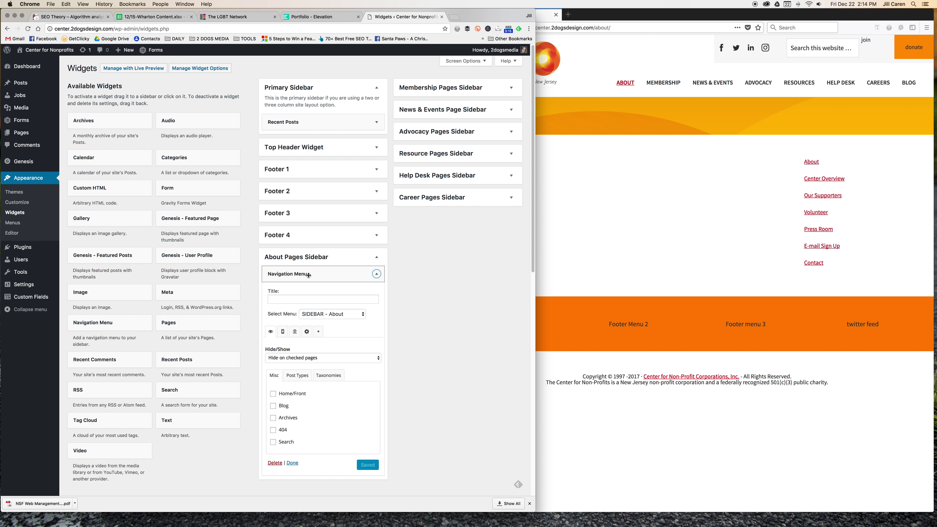
pyautogui.click(377, 274)
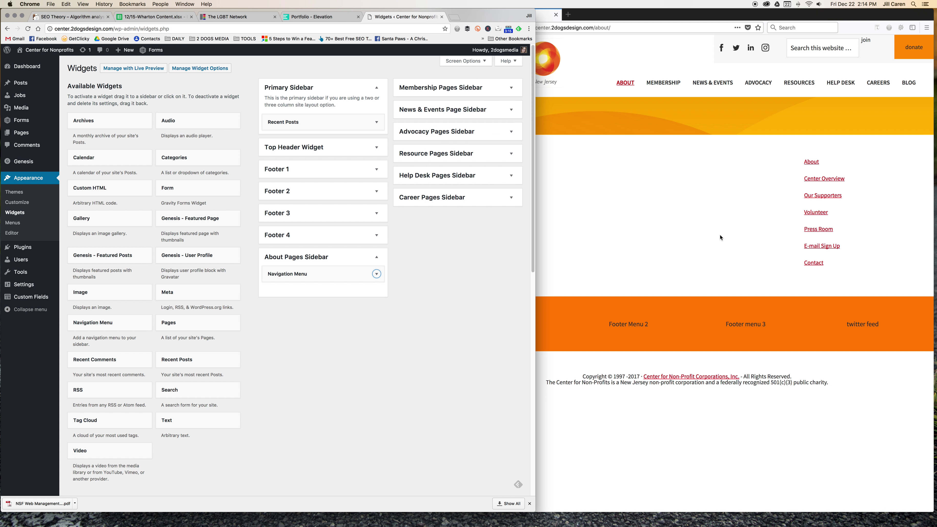
pyautogui.click(540, 218)
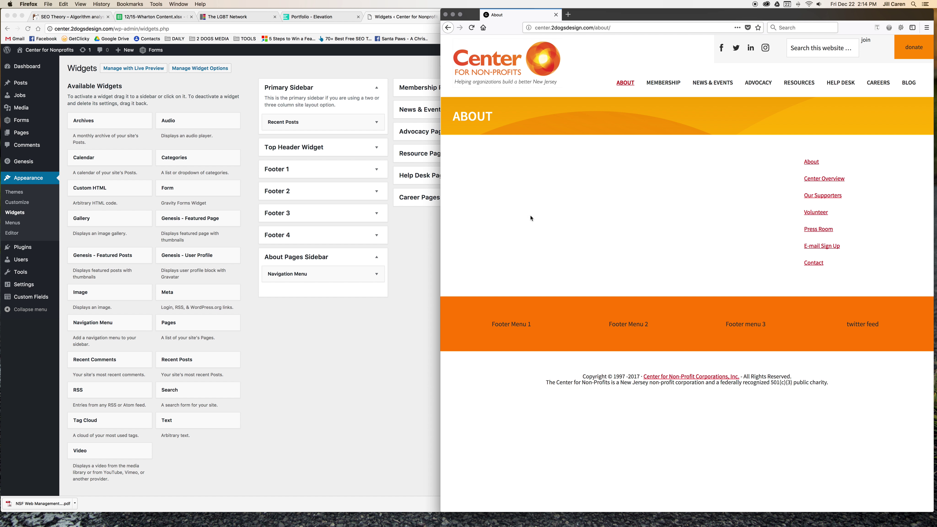
# - Add an Image widget below Navigation Menu in the About Pages Sidebar, insert the 165 × 228 headshot of the man in glasses, and save
pyautogui.click(80, 294)
pyautogui.moveTo(84, 293); pyautogui.dragTo(305, 289)
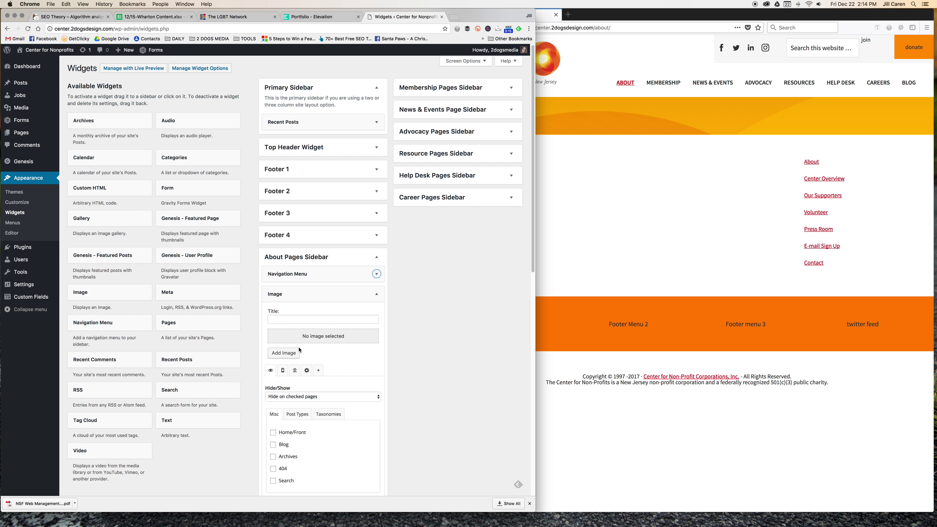
pyautogui.click(284, 353)
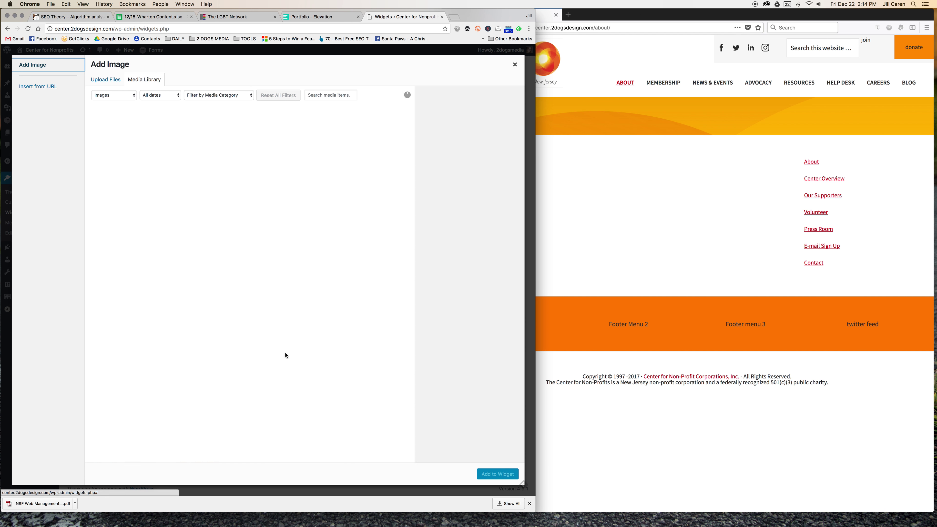
pyautogui.click(278, 191)
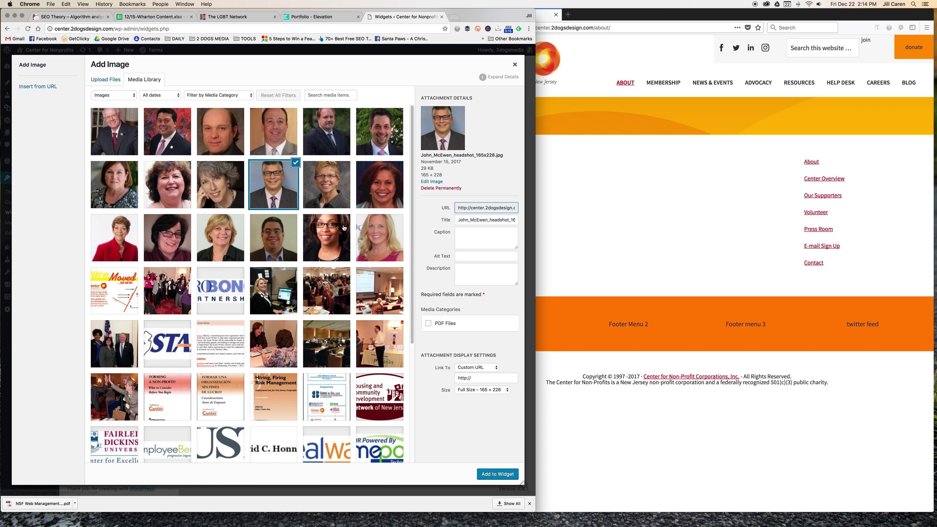
pyautogui.click(501, 475)
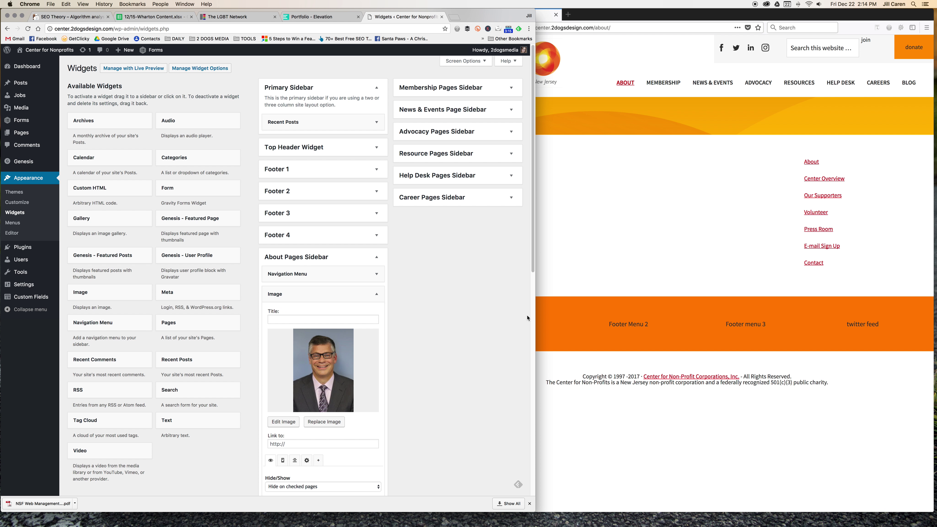
pyautogui.scroll(-5, 523, 313)
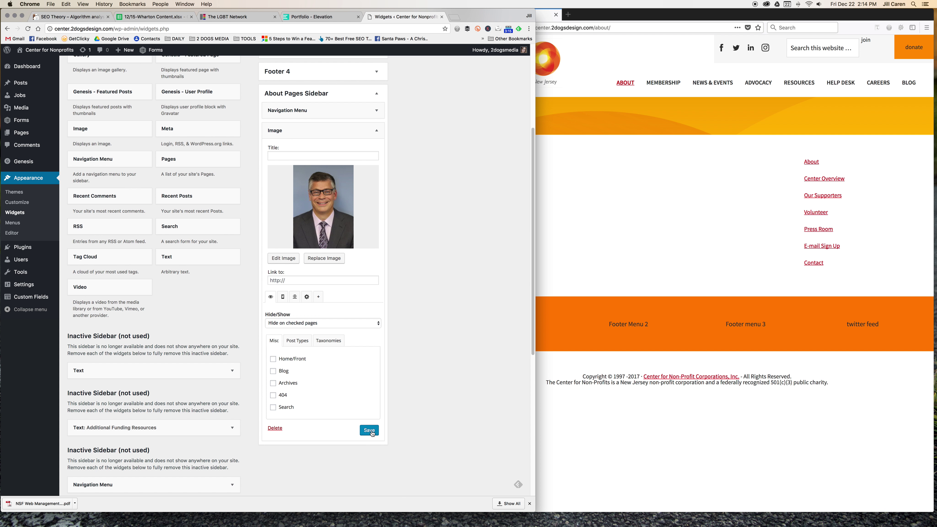
pyautogui.click(369, 430)
# - Reload the live About page and check the sidebar image there and on Our Supporters and Press Room
pyautogui.click(751, 181)
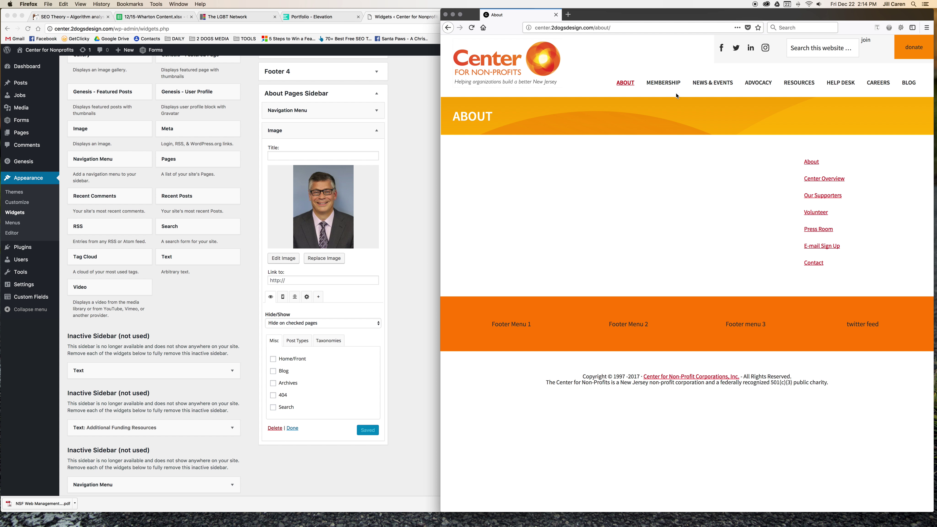
pyautogui.press('super+r')
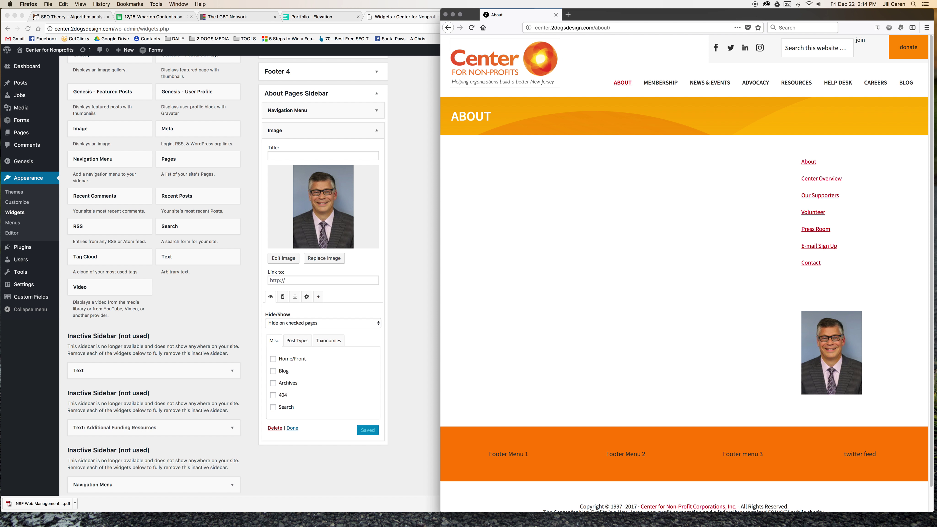
pyautogui.click(820, 196)
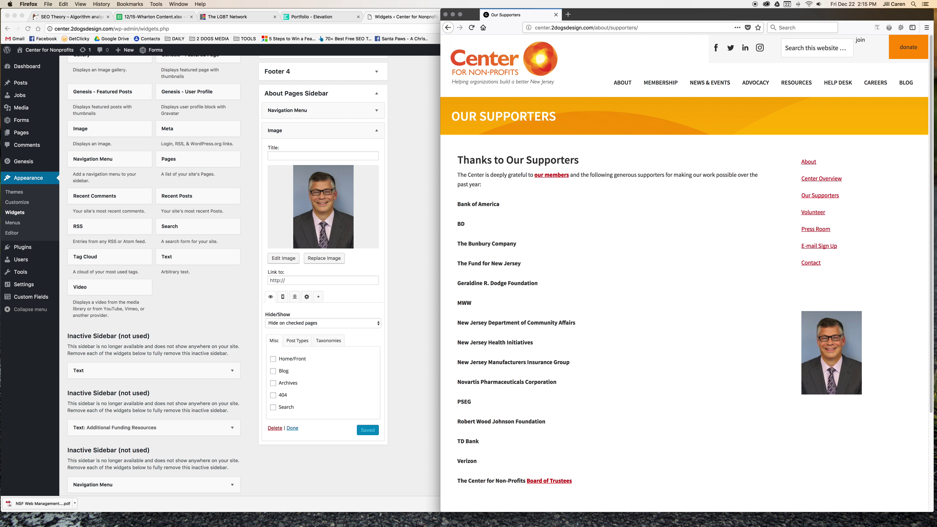
pyautogui.click(816, 229)
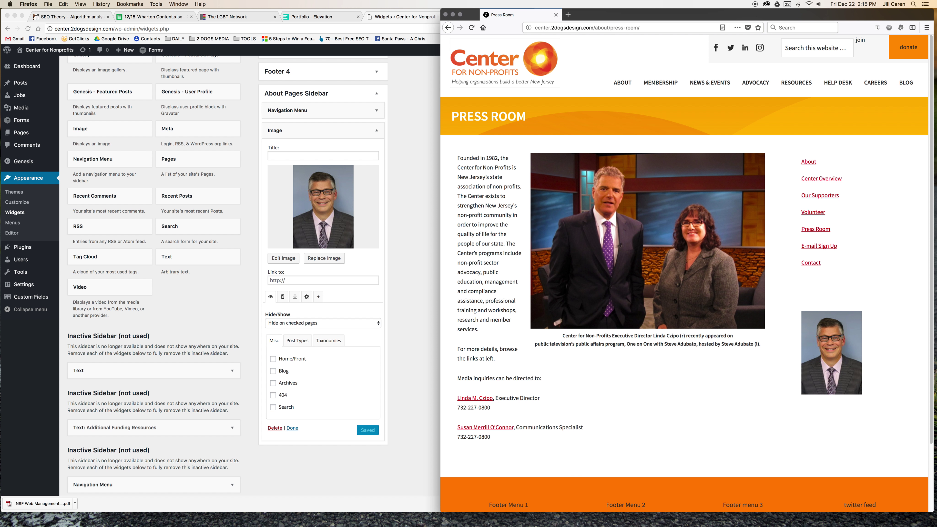
# - Title the sidebar Image widget TESTING, save it, and reload the live Press Room page to check the title
pyautogui.click(324, 157)
pyautogui.click(323, 157)
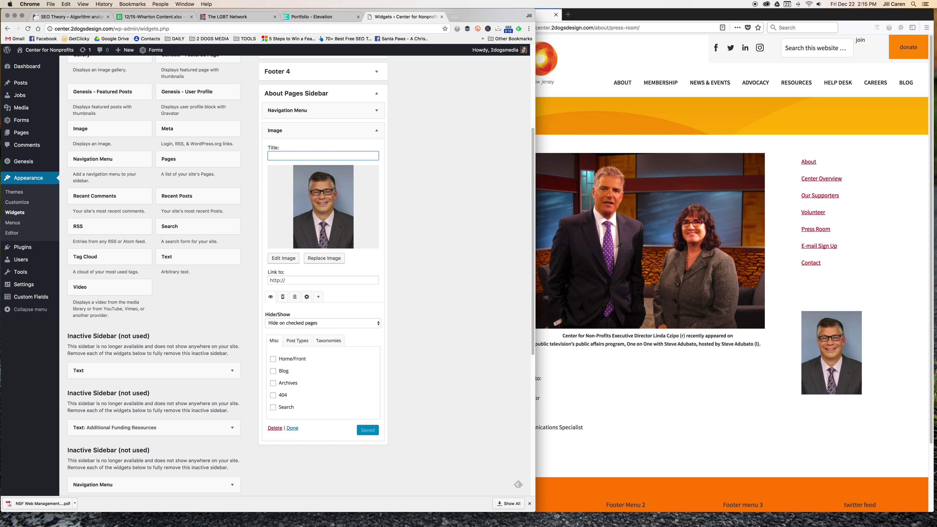
pyautogui.write('TESTING')
pyautogui.click(369, 430)
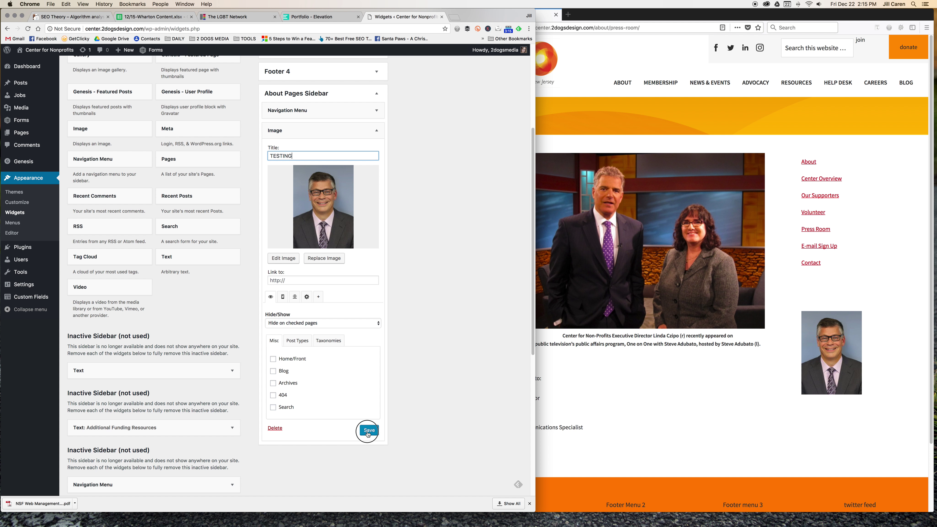
pyautogui.click(737, 408)
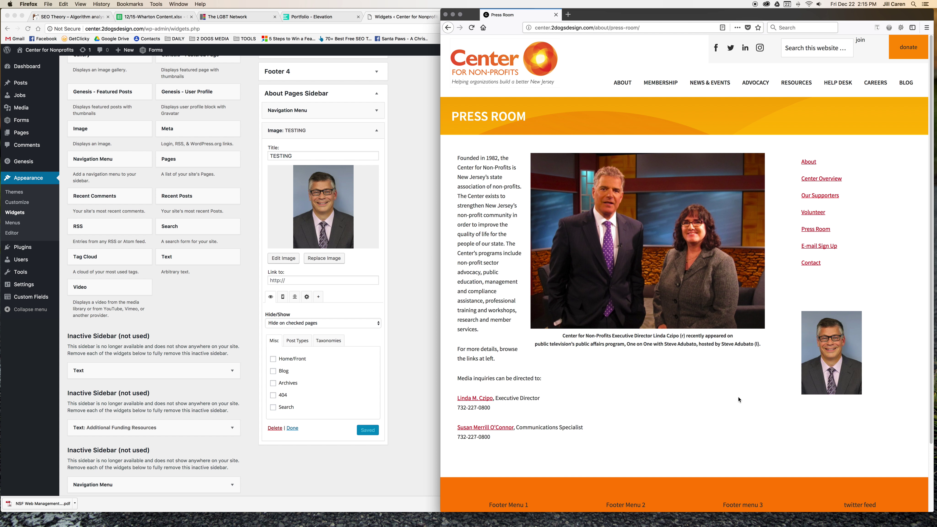
pyautogui.press('super+r')
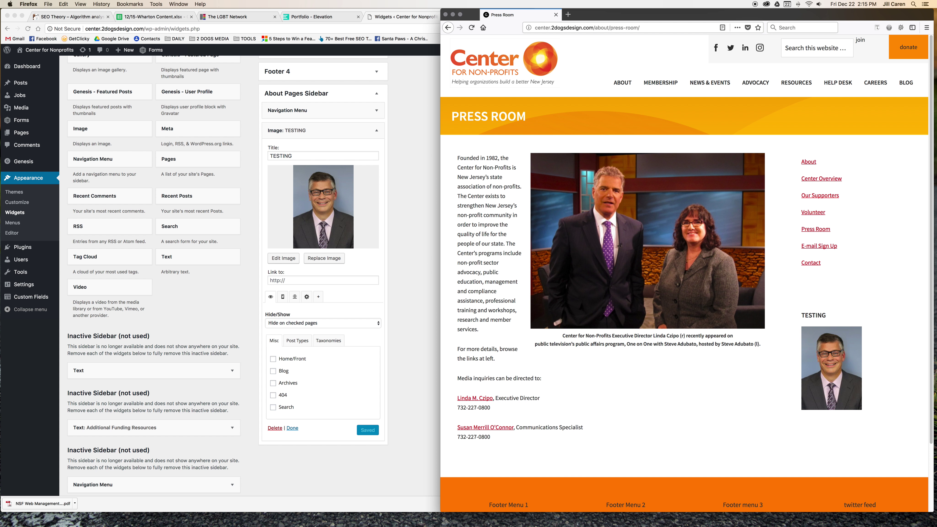
# - Set the Image widget's visibility to Show on checked pages, select only the Press Room page, and save the widget
pyautogui.click(296, 299)
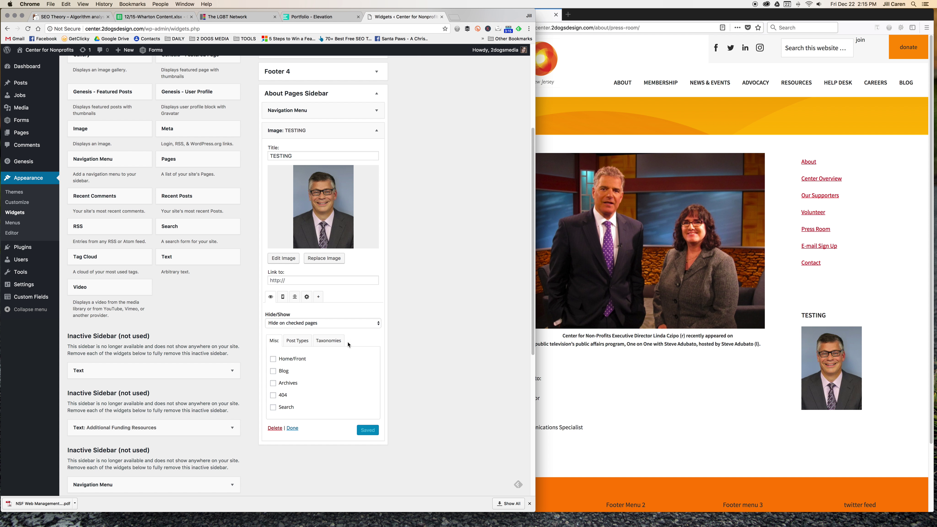
pyautogui.click(286, 324)
pyautogui.click(277, 330)
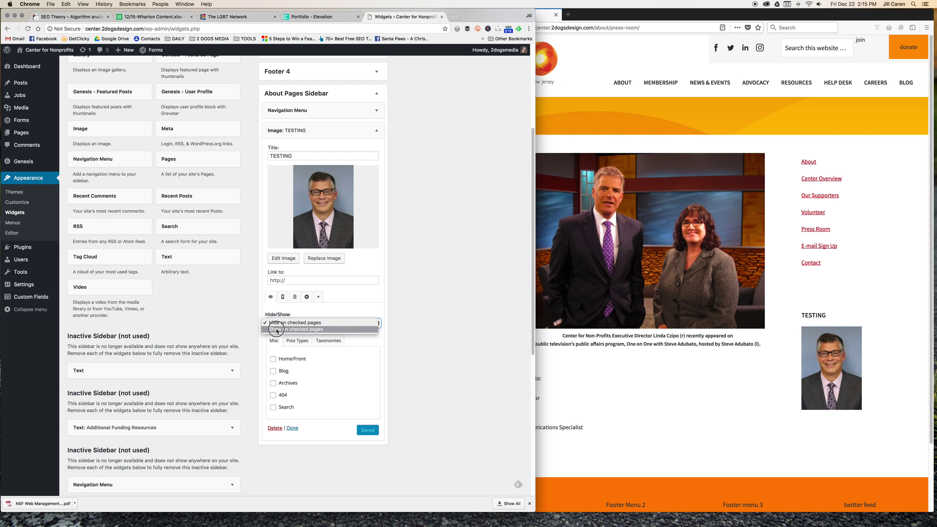
pyautogui.click(298, 341)
pyautogui.moveTo(374, 355); pyautogui.dragTo(373, 360)
pyautogui.click(283, 393)
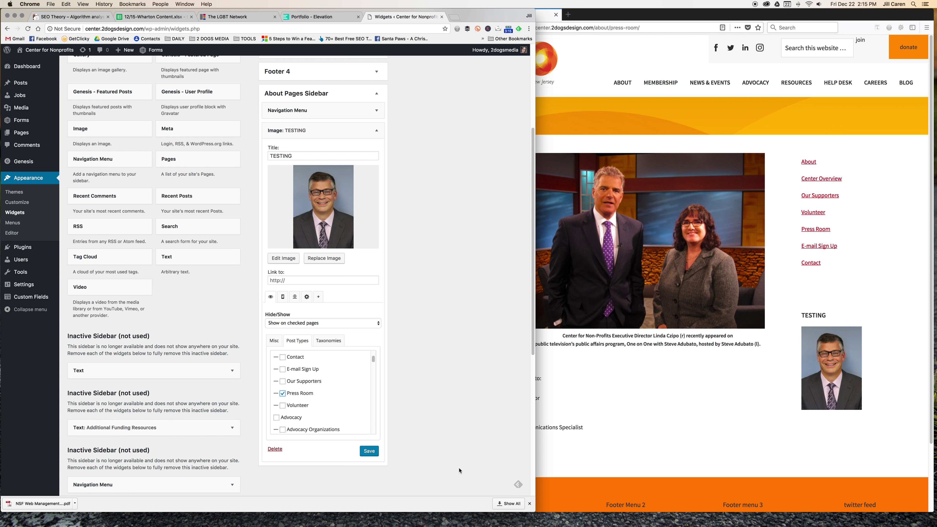
pyautogui.click(369, 451)
# - Reload the live Press Room page, compare the sidebars of About, Our Supporters and Press Room, and return to the widget settings
pyautogui.click(691, 419)
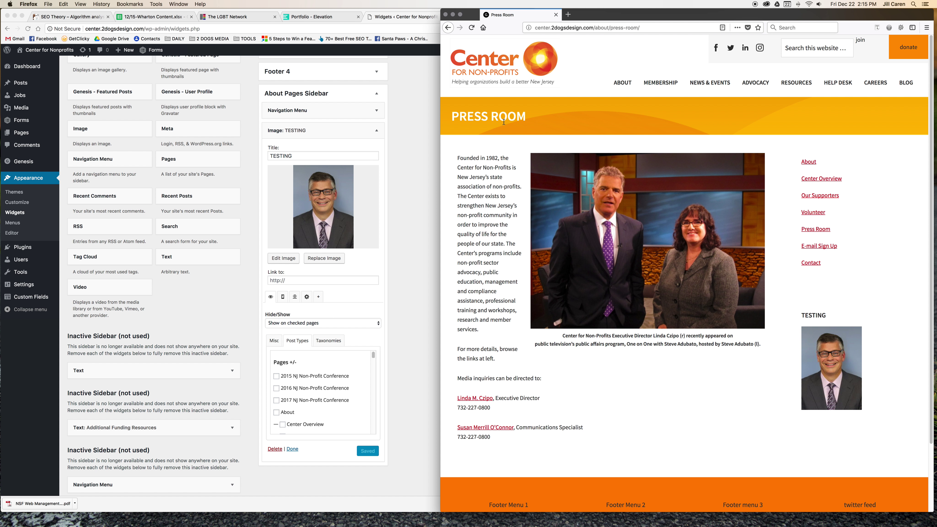
pyautogui.press('super+r')
pyautogui.click(809, 162)
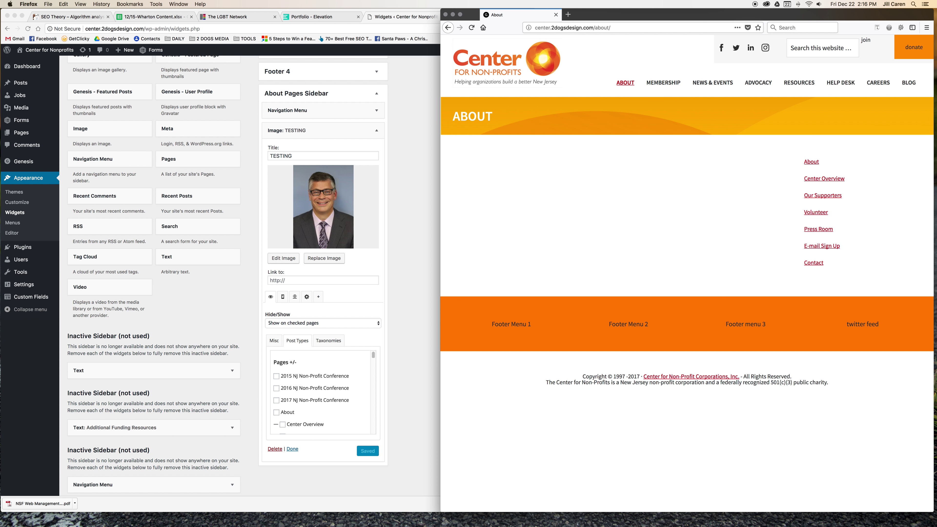
pyautogui.click(822, 195)
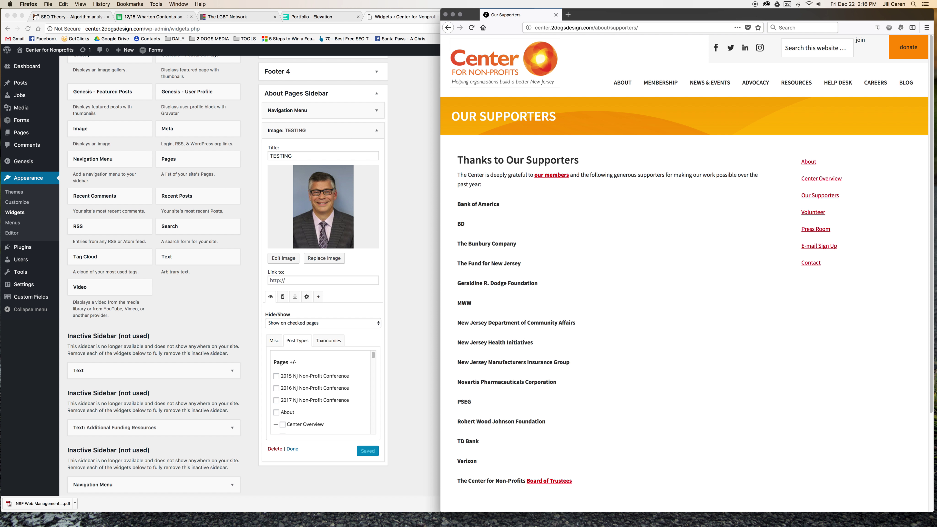
pyautogui.moveTo(623, 82)
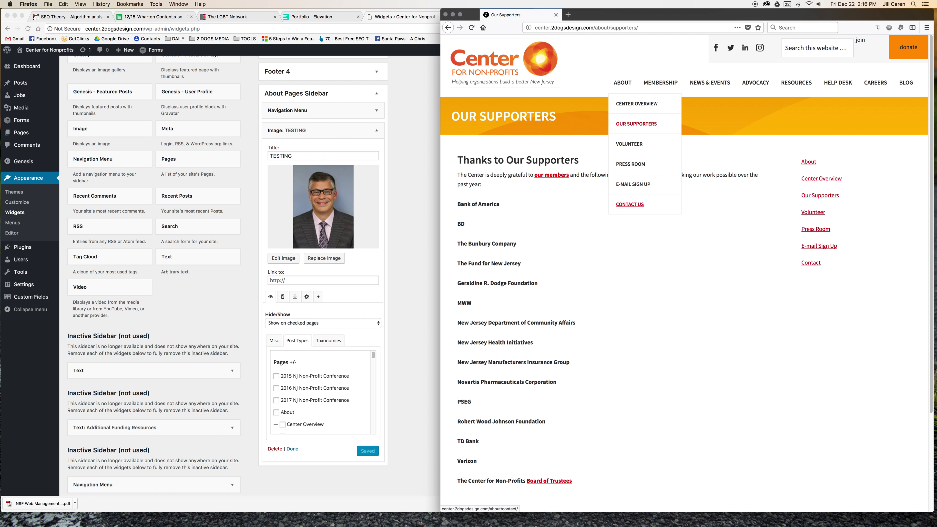
pyautogui.click(631, 164)
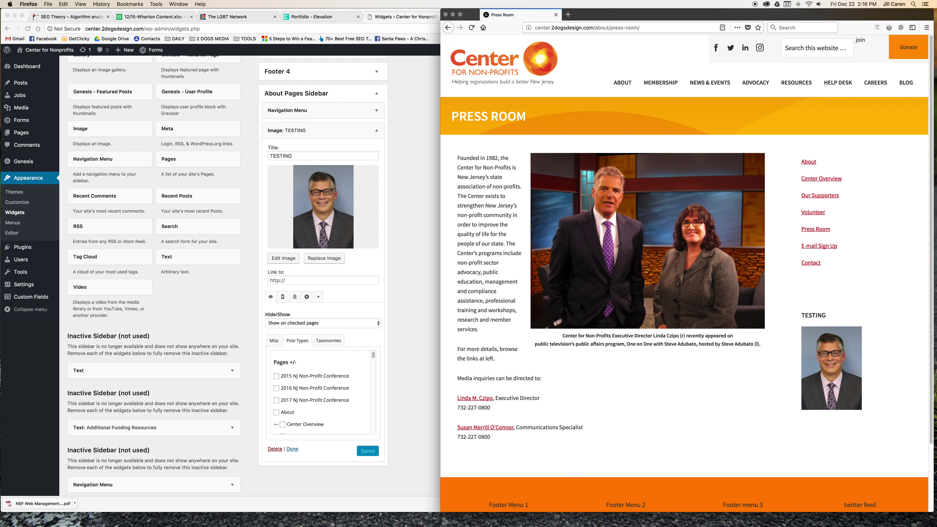
pyautogui.click(391, 288)
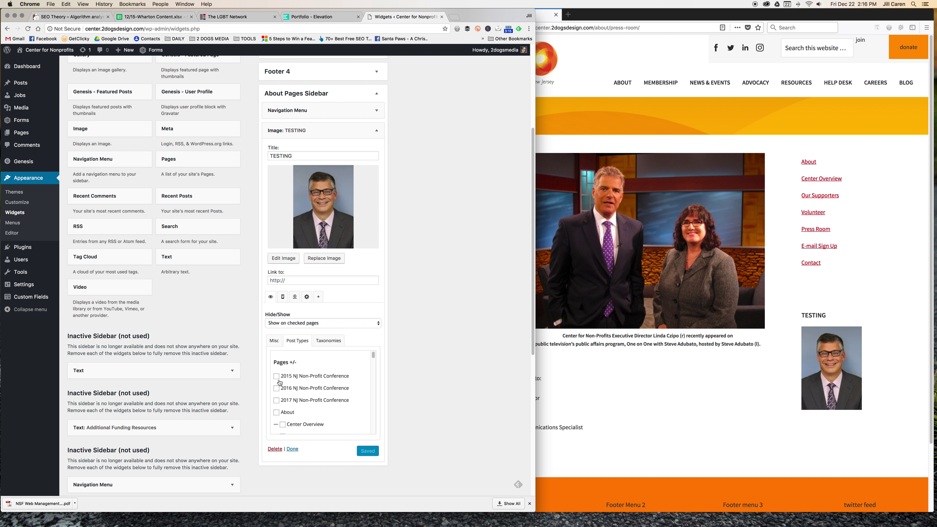
# - Delete the TESTING Image widget from the About Pages Sidebar
pyautogui.moveTo(373, 356)
pyautogui.mouseDown()
pyautogui.moveTo(374, 369)
pyautogui.moveTo(372, 348)
pyautogui.mouseUp()
pyautogui.click(271, 281)
pyautogui.click(275, 449)
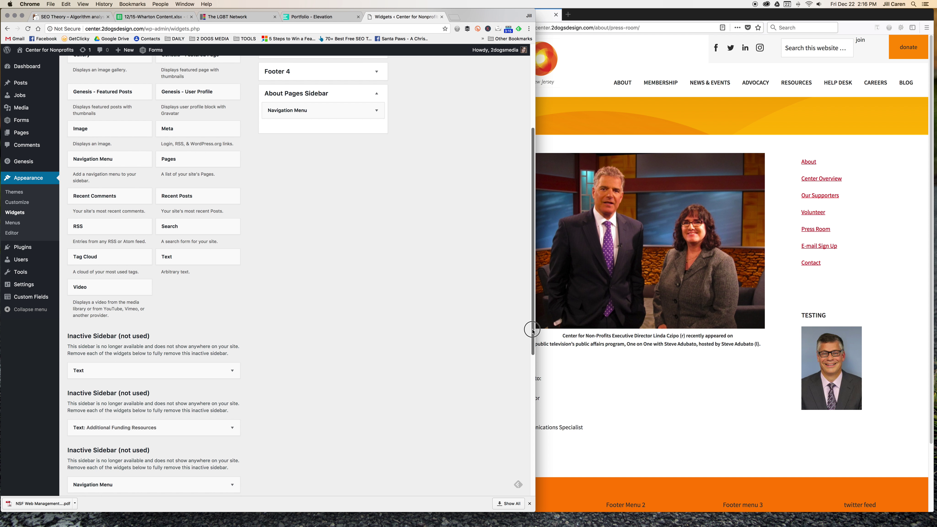
# - Add a Custom HTML widget below the Navigation Menu in the About Pages Sidebar, look over its settings, and delete it
pyautogui.moveTo(534, 327); pyautogui.dragTo(535, 242)
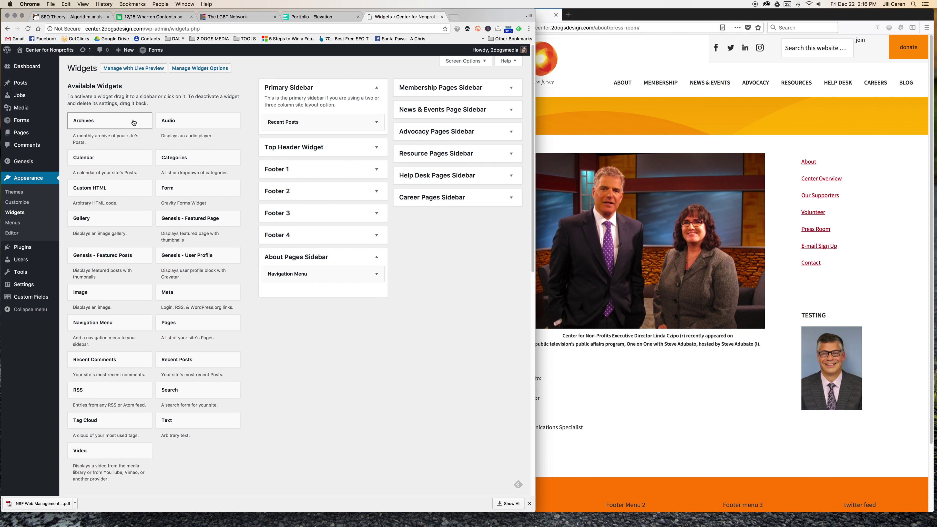
pyautogui.moveTo(103, 146)
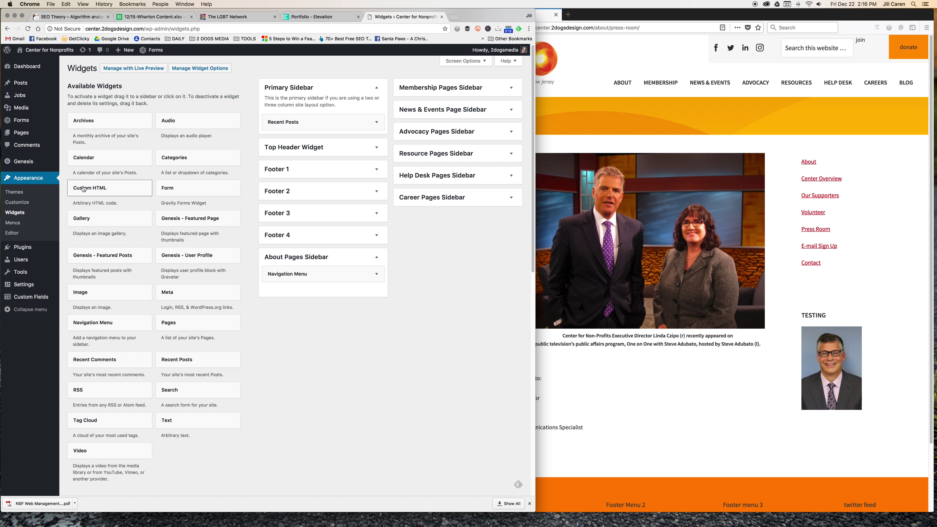
pyautogui.moveTo(85, 191); pyautogui.dragTo(316, 296)
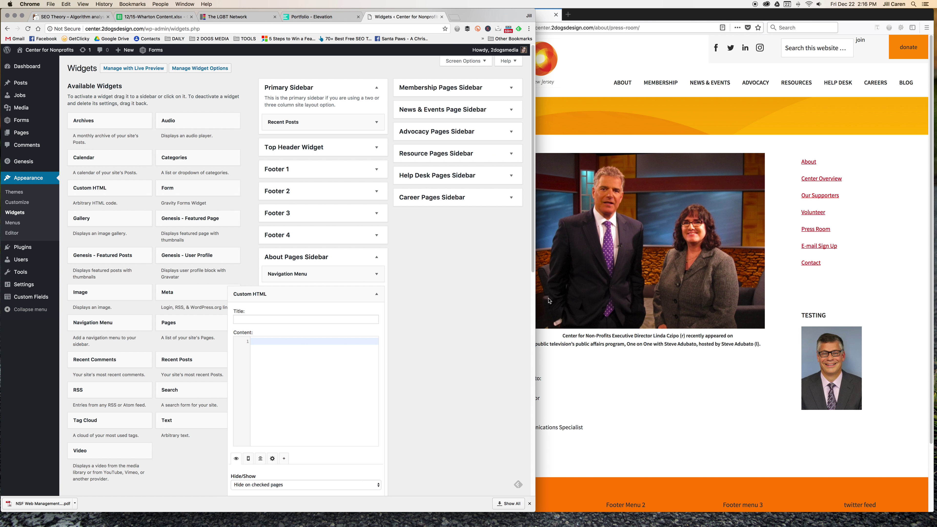
pyautogui.moveTo(529, 266); pyautogui.dragTo(529, 341)
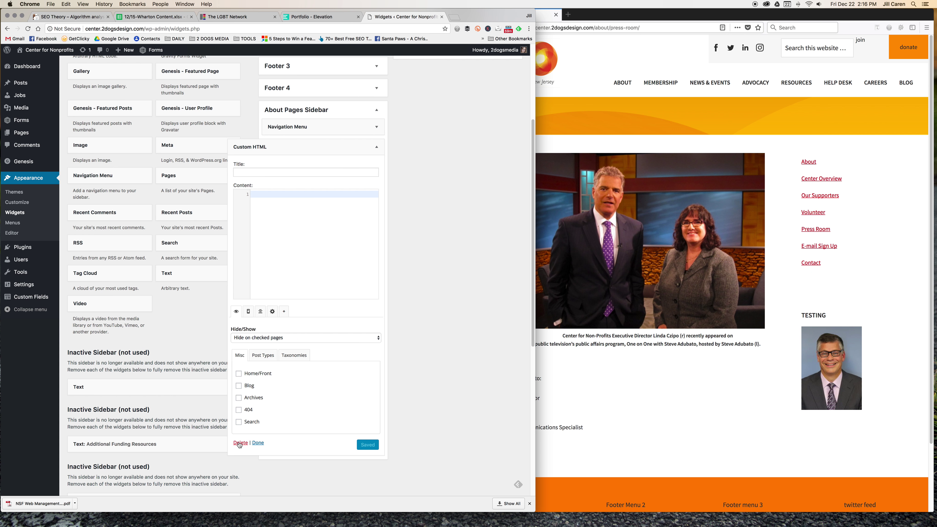
pyautogui.click(240, 443)
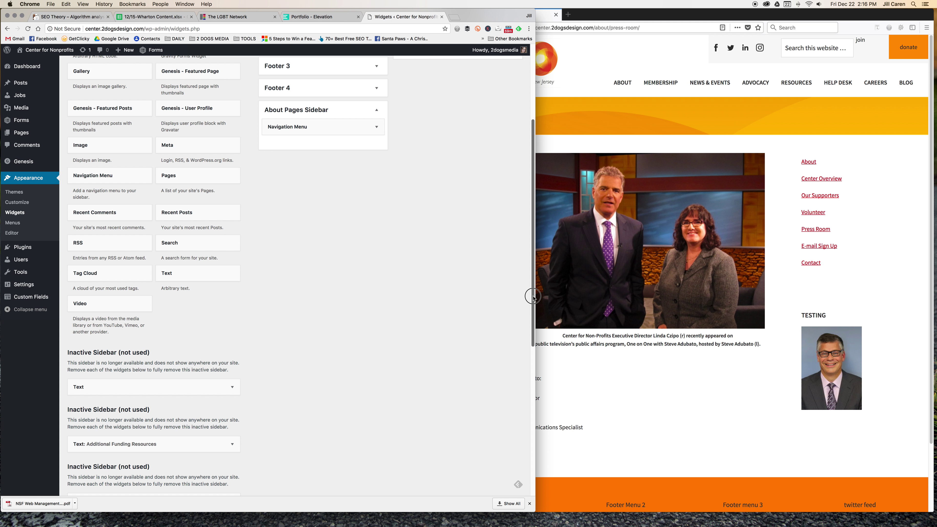
# - Add a Text widget titled "testing" to the About Pages Sidebar with the bold text "want to see how this works"
pyautogui.moveTo(533, 293); pyautogui.dragTo(460, 232)
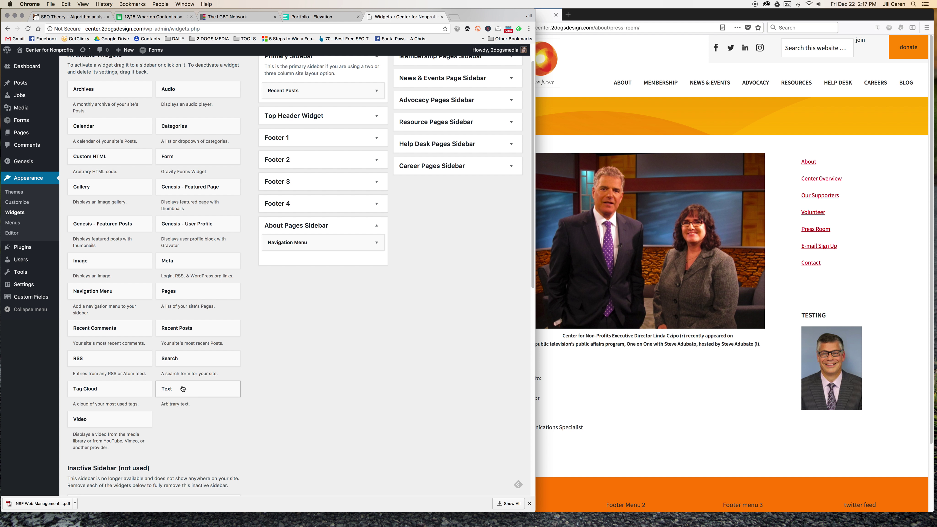
pyautogui.moveTo(183, 394); pyautogui.dragTo(304, 260)
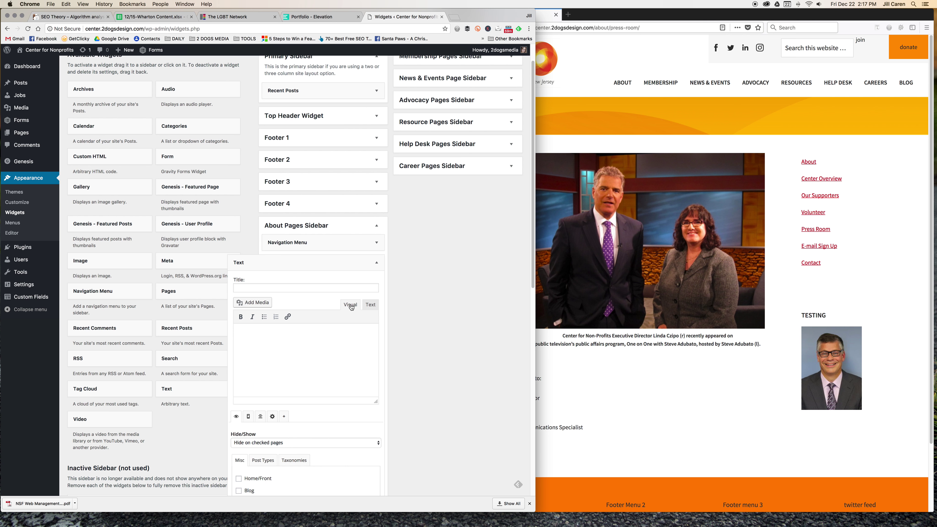
pyautogui.click(320, 287)
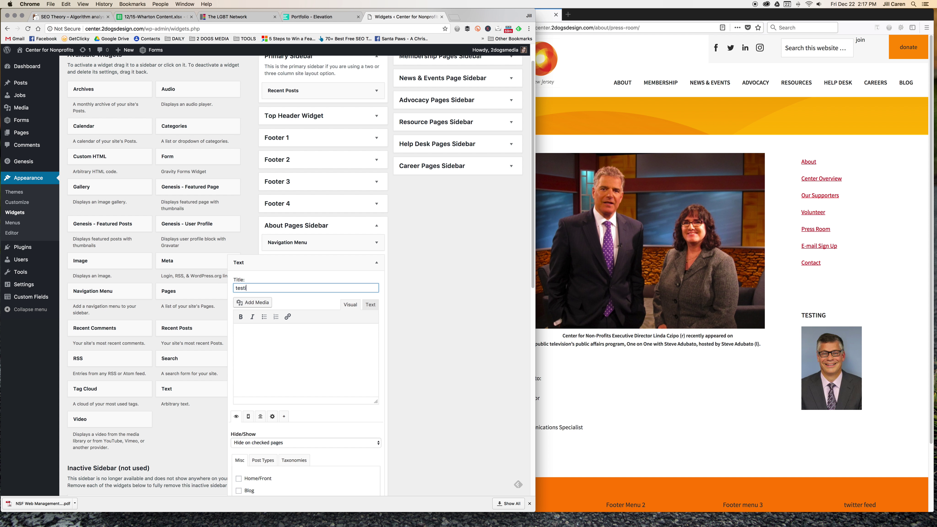
pyautogui.press('Tab')
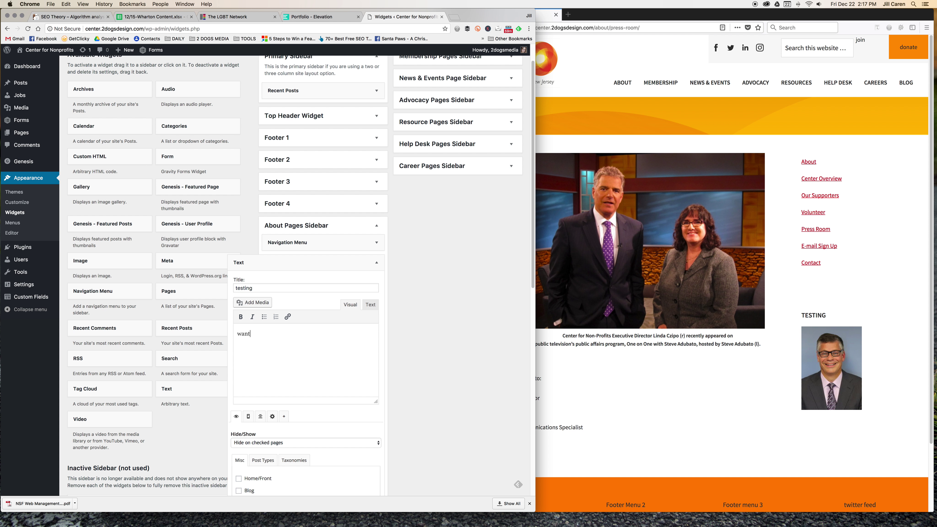
pyautogui.write('want to see how this works')
pyautogui.moveTo(325, 328); pyautogui.dragTo(238, 333)
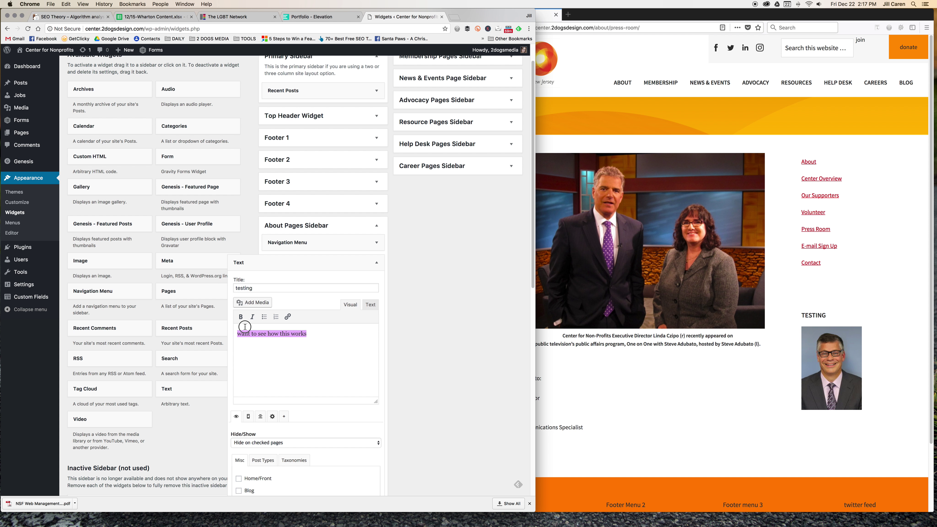
pyautogui.click(241, 317)
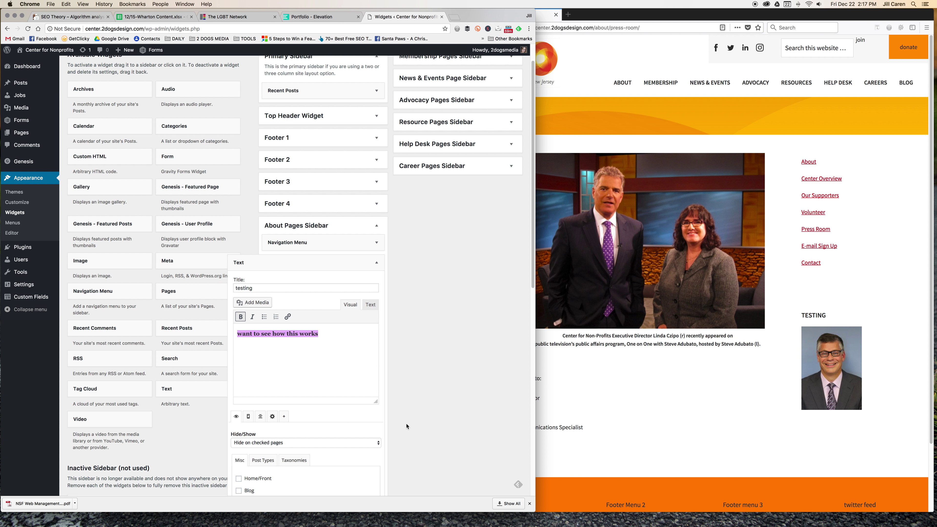
# - Save the Text widget and reload the live Press Room page to check its sidebar
pyautogui.scroll(-5, 530, 278)
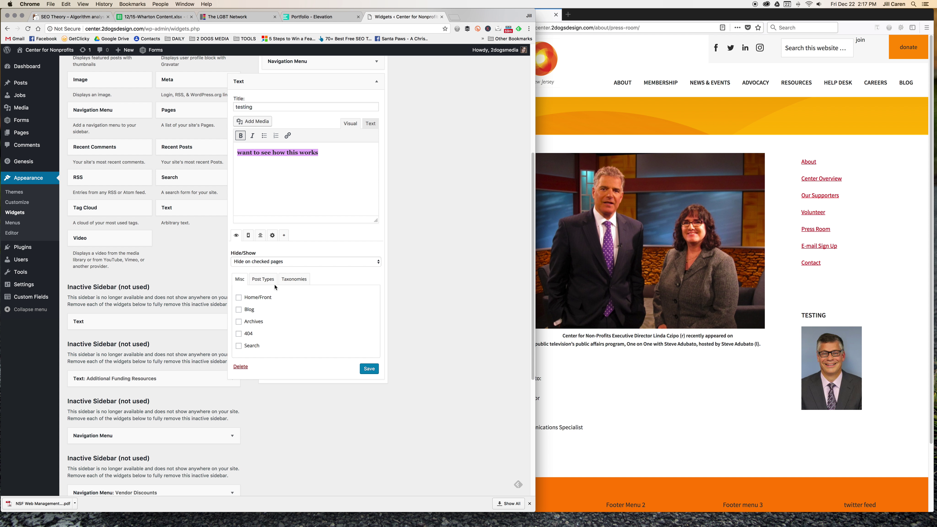
pyautogui.click(367, 369)
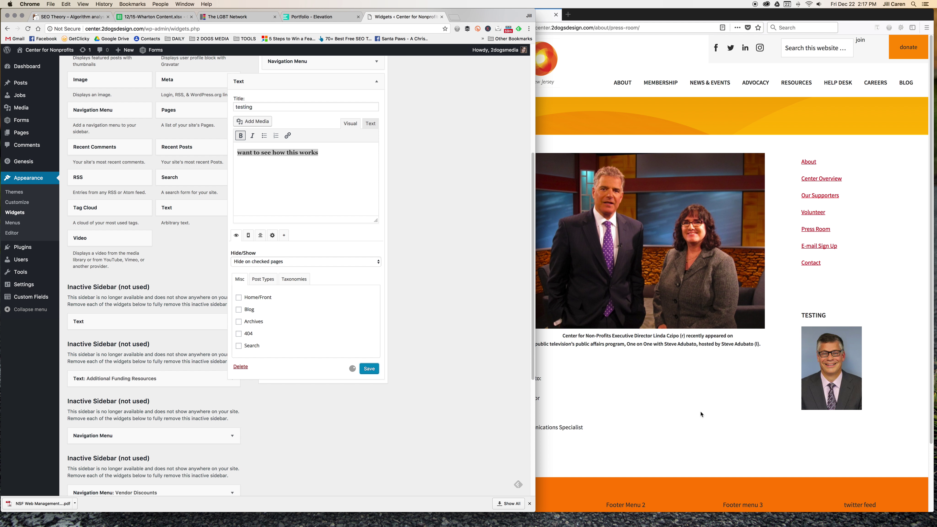
pyautogui.click(706, 419)
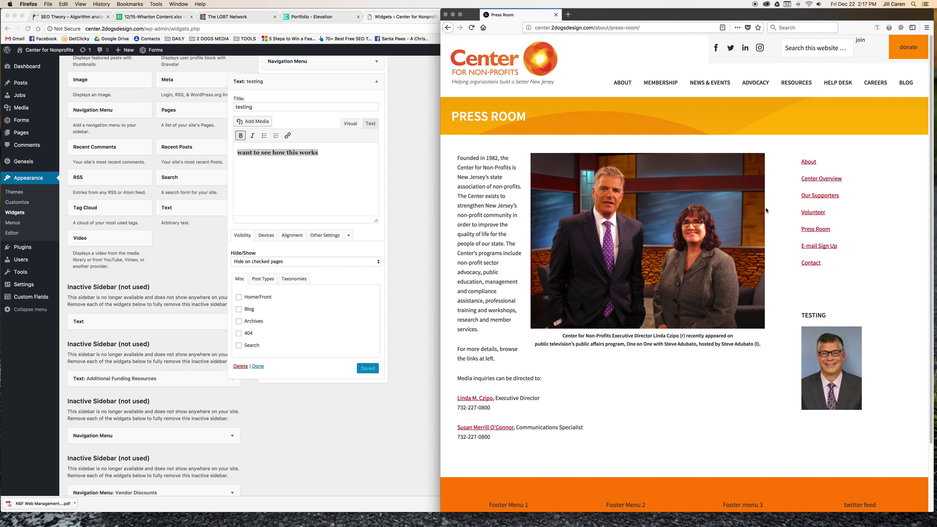
pyautogui.press('super+r')
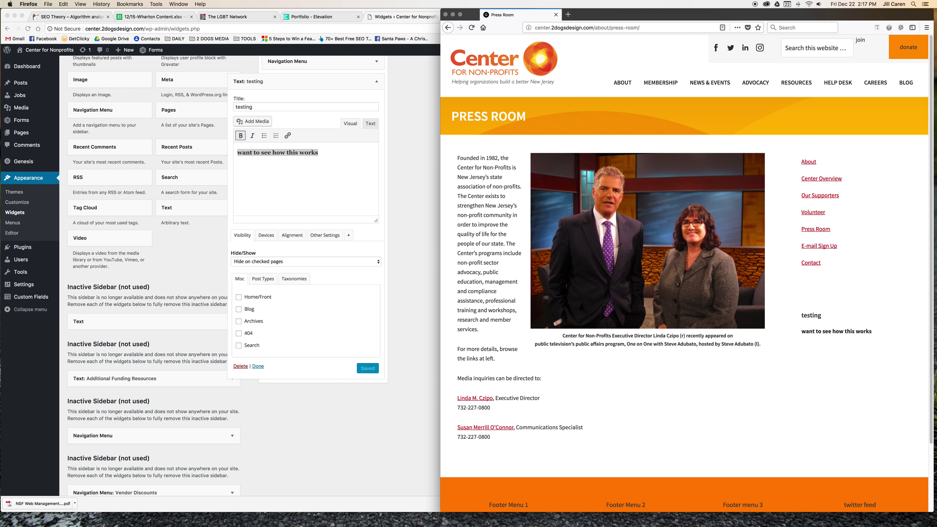
# - Delete the "testing" Text widget from the About Pages Sidebar
pyautogui.click(298, 335)
pyautogui.click(240, 367)
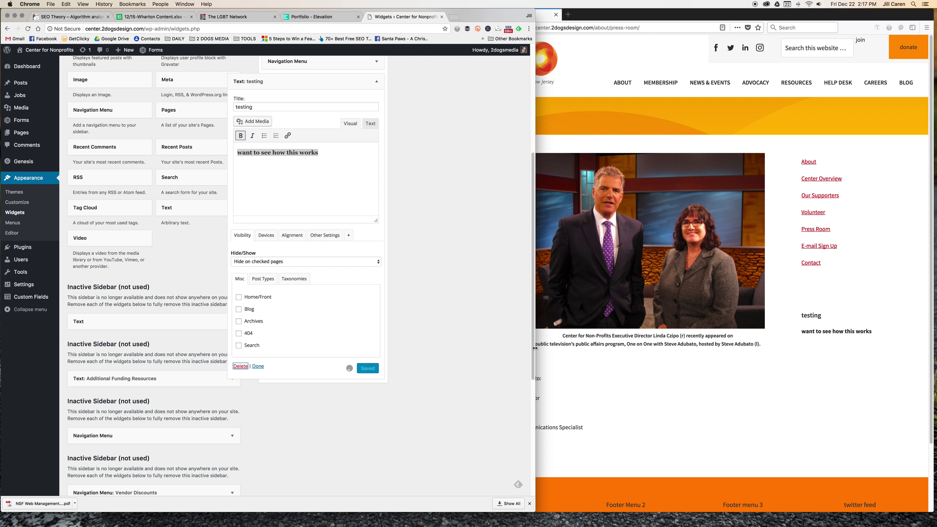
pyautogui.scroll(6, 531, 258)
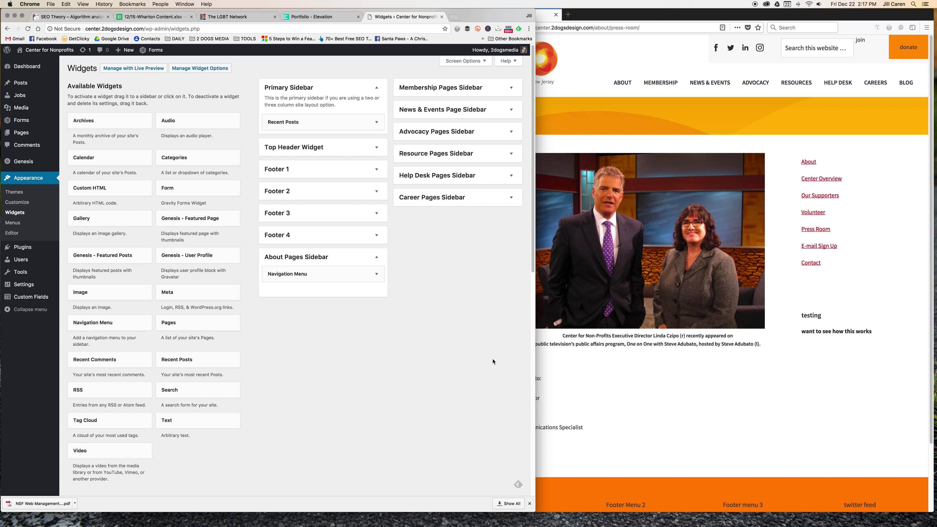
# - Move the Navigation Menu widget from the About Pages Sidebar to the first Inactive Sidebar and back again
pyautogui.moveTo(528, 273); pyautogui.dragTo(515, 397)
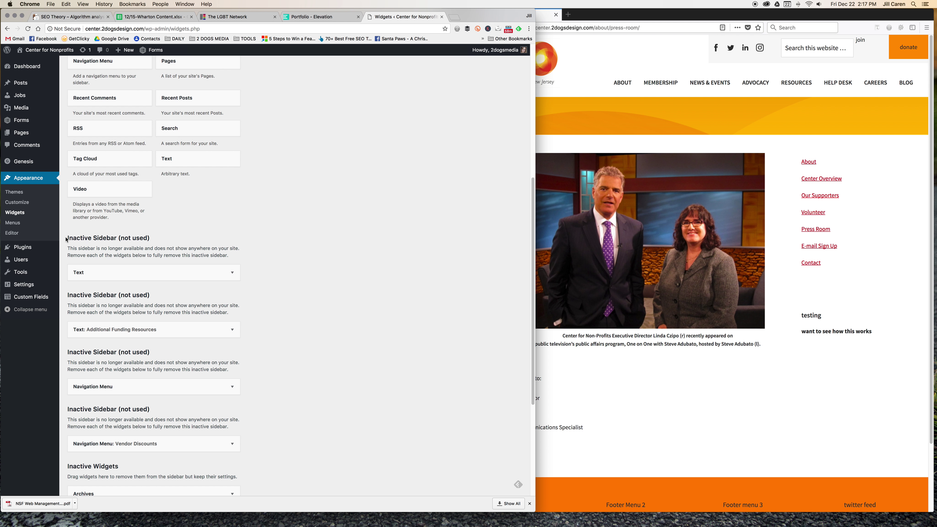
pyautogui.scroll(10, 528, 237)
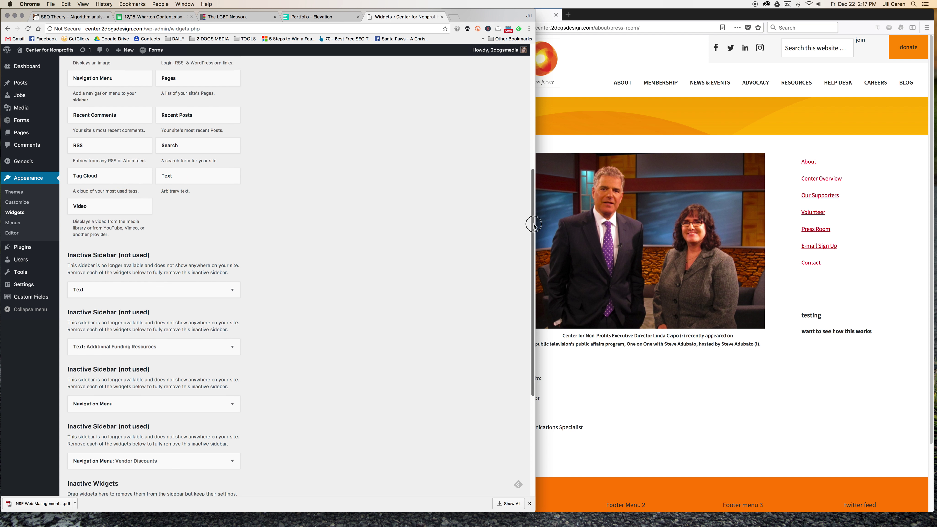
pyautogui.moveTo(344, 171); pyautogui.dragTo(178, 435)
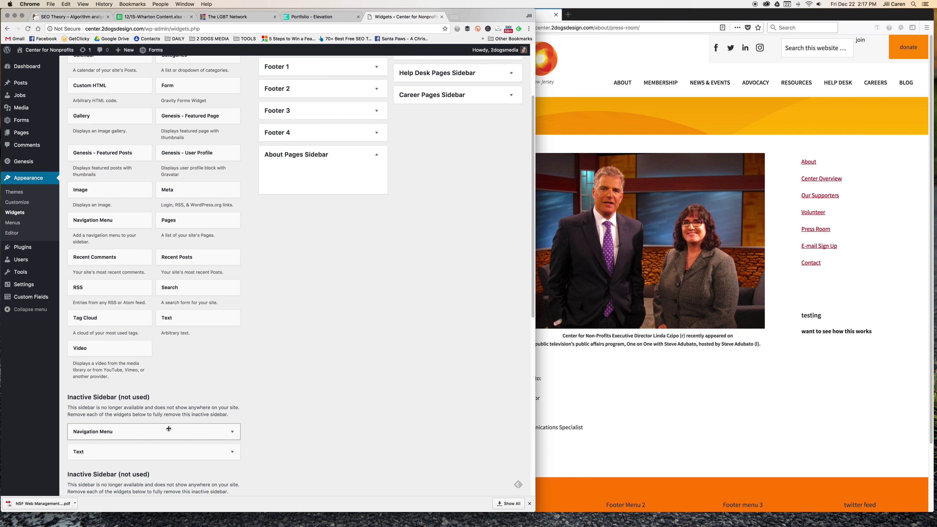
pyautogui.moveTo(149, 431); pyautogui.dragTo(327, 173)
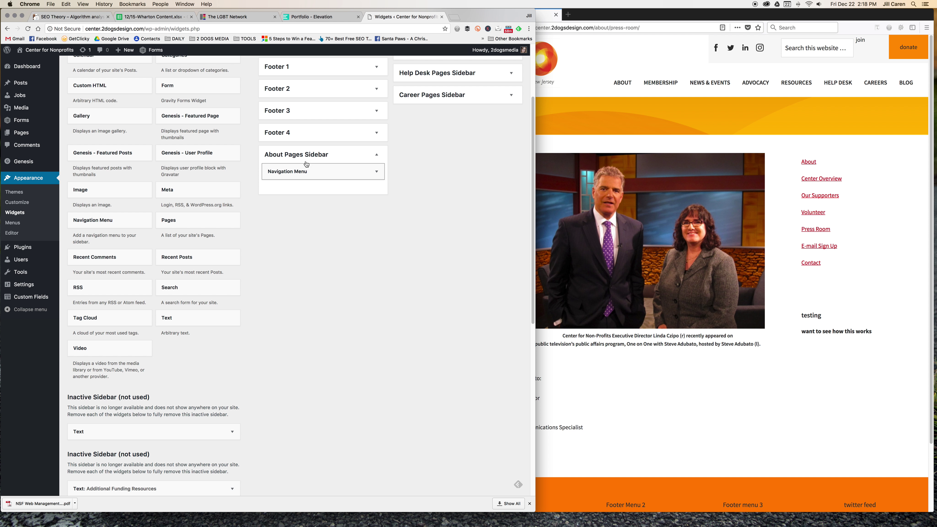
# - Add the Recent Comments and Pages widgets to the About Pages Sidebar and collapse their settings
pyautogui.moveTo(96, 259); pyautogui.dragTo(299, 179)
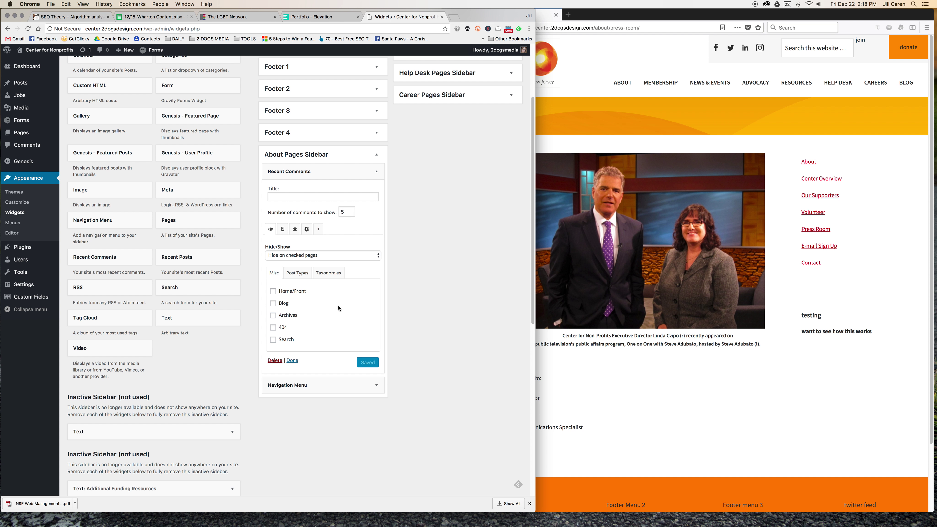
pyautogui.moveTo(168, 218); pyautogui.dragTo(294, 167)
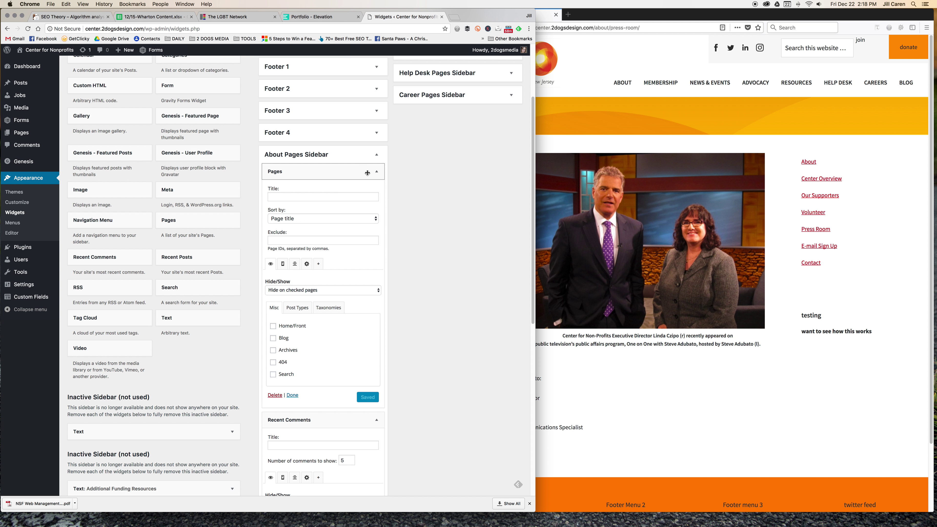
pyautogui.click(376, 172)
pyautogui.click(378, 186)
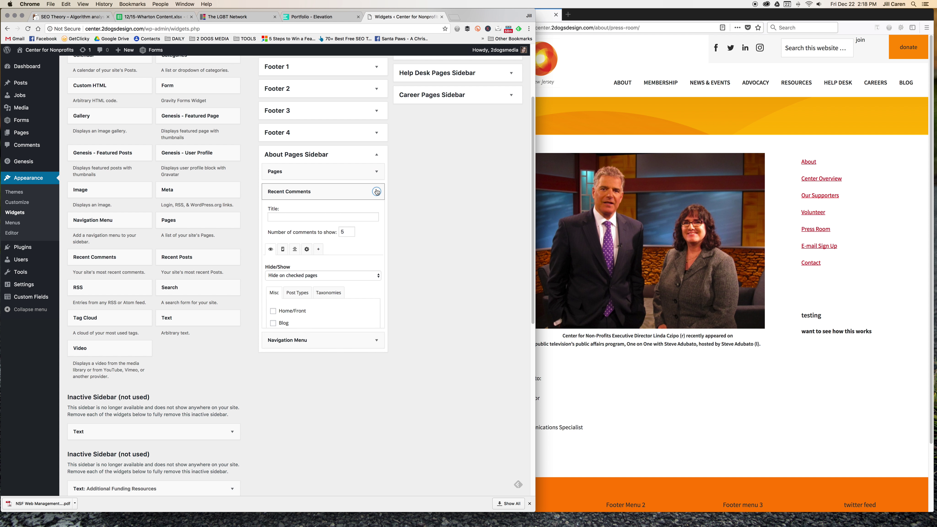
# - Reorder the About Pages Sidebar widgets to Navigation Menu, Pages, Recent Comments
pyautogui.moveTo(320, 193); pyautogui.dragTo(324, 216)
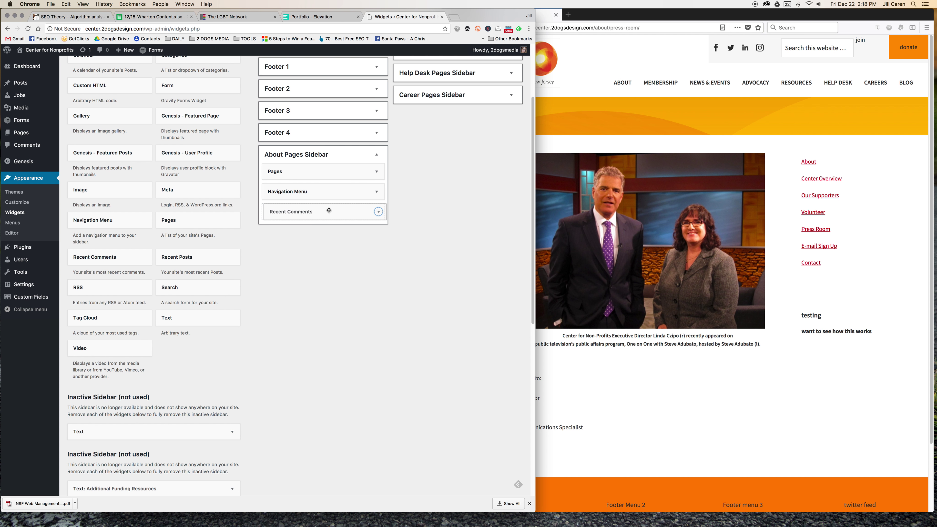
pyautogui.moveTo(338, 174); pyautogui.dragTo(336, 190)
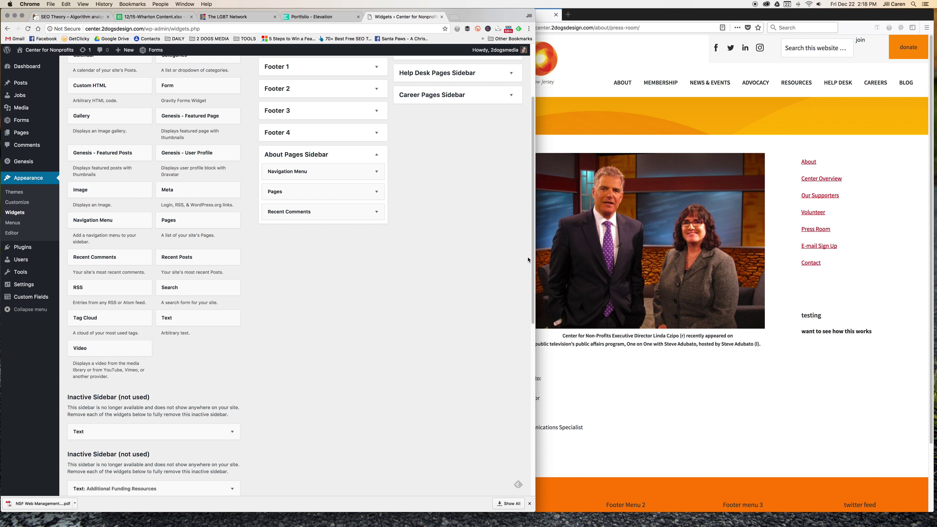
pyautogui.scroll(5, 528, 260)
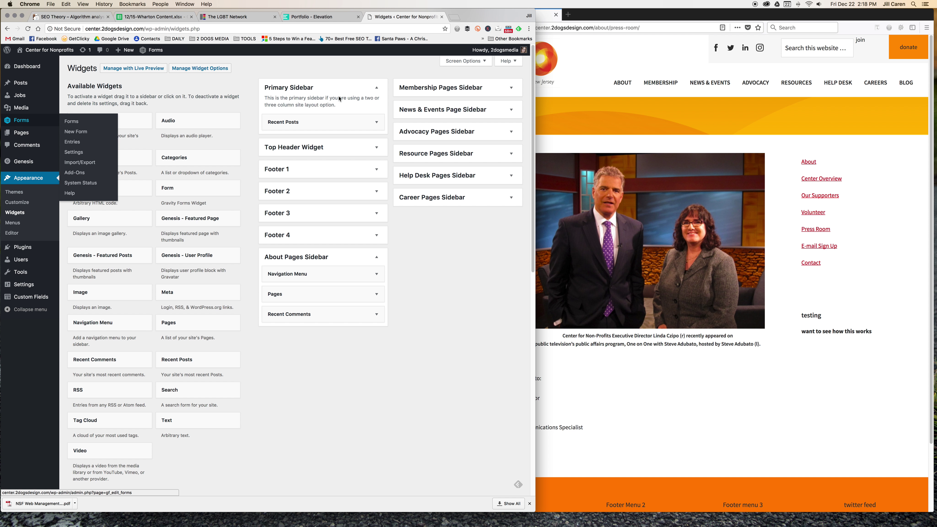
# - Open the live About page to check its sidebar and return to the widget settings
pyautogui.click(867, 173)
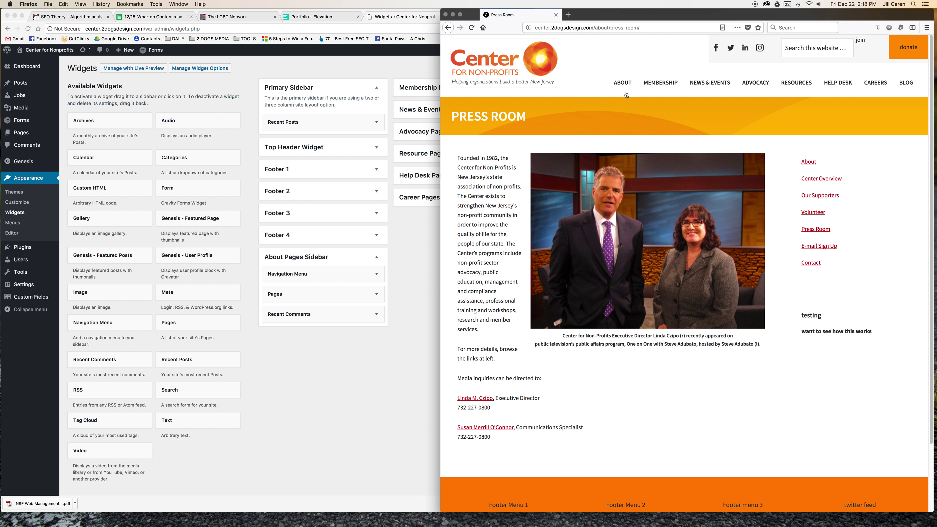
pyautogui.click(623, 84)
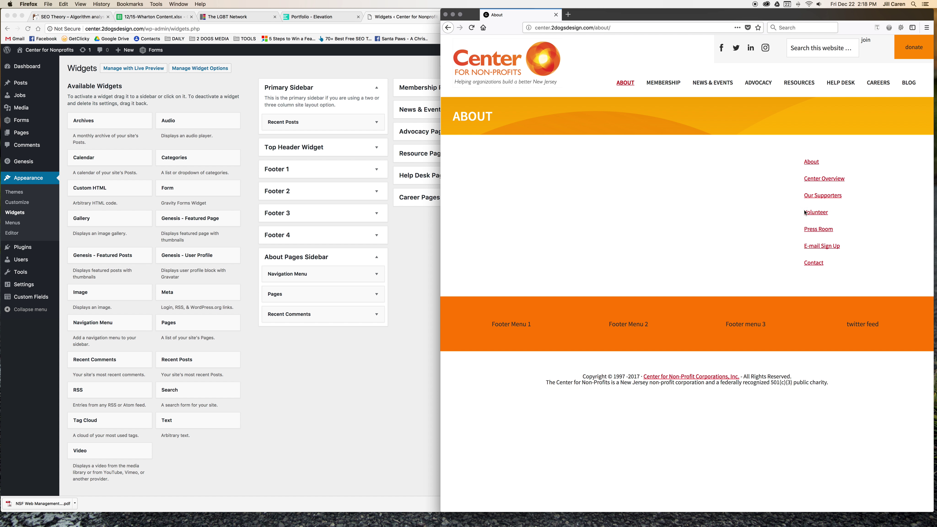
pyautogui.click(316, 433)
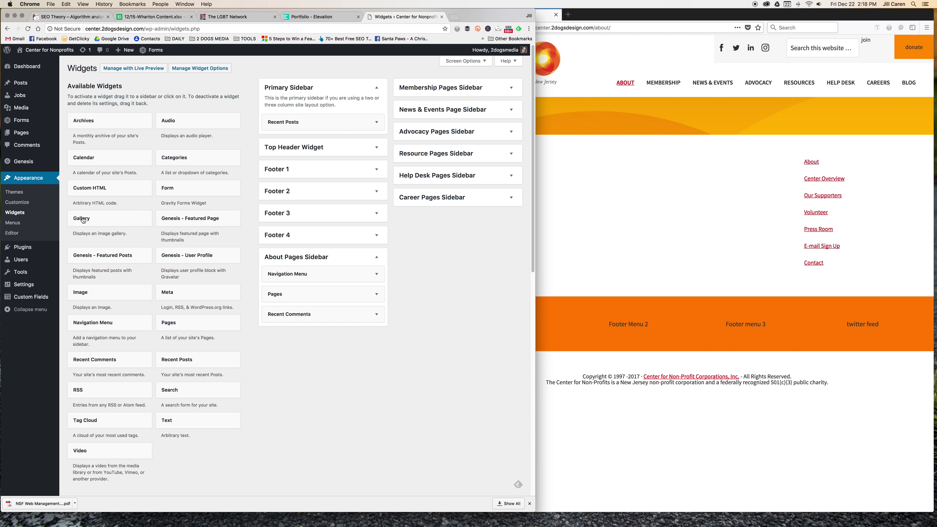
# - Open the About page for editing and show the sidebars available for its Primary Sidebar selection
pyautogui.moveTo(31, 136)
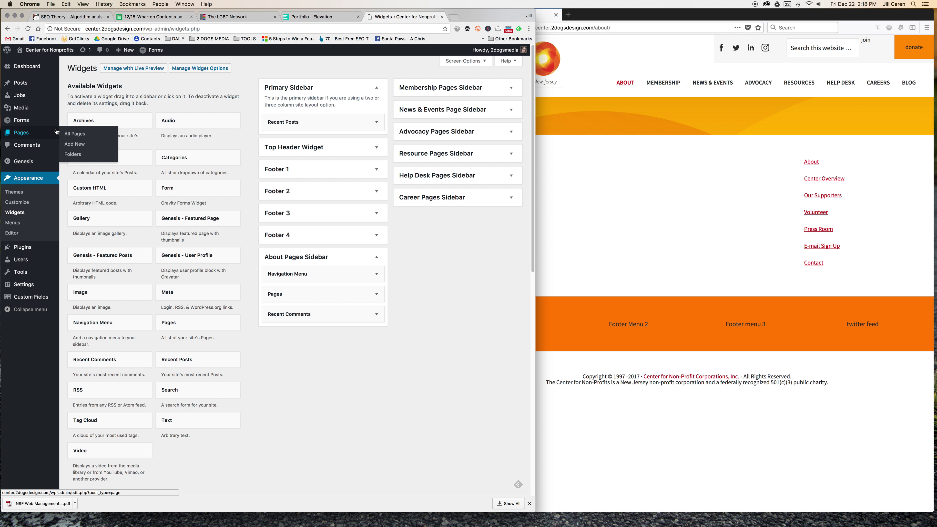
pyautogui.click(77, 134)
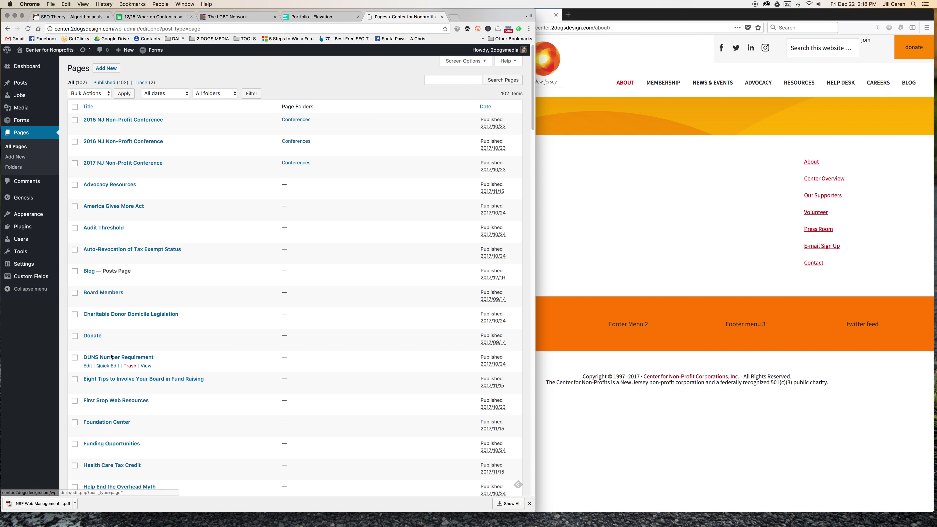
pyautogui.moveTo(532, 123); pyautogui.dragTo(540, 338)
pyautogui.click(89, 260)
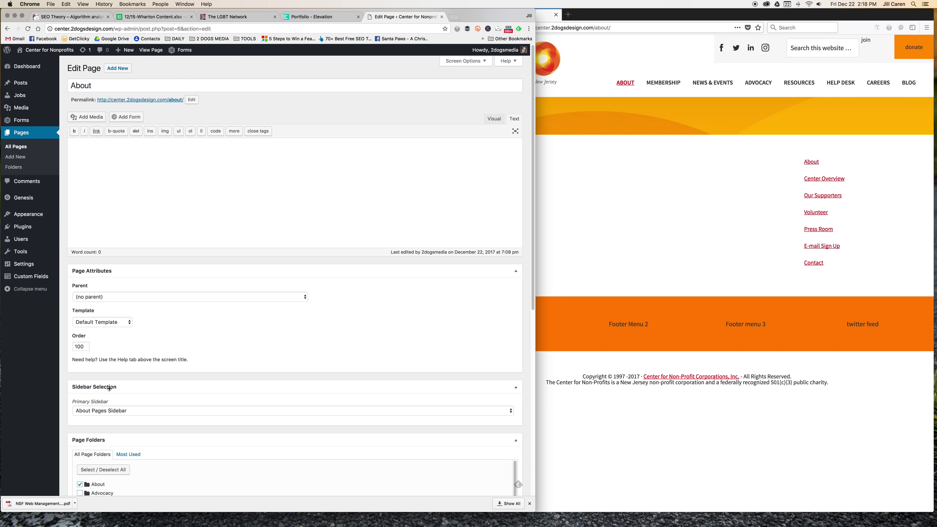
pyautogui.click(157, 413)
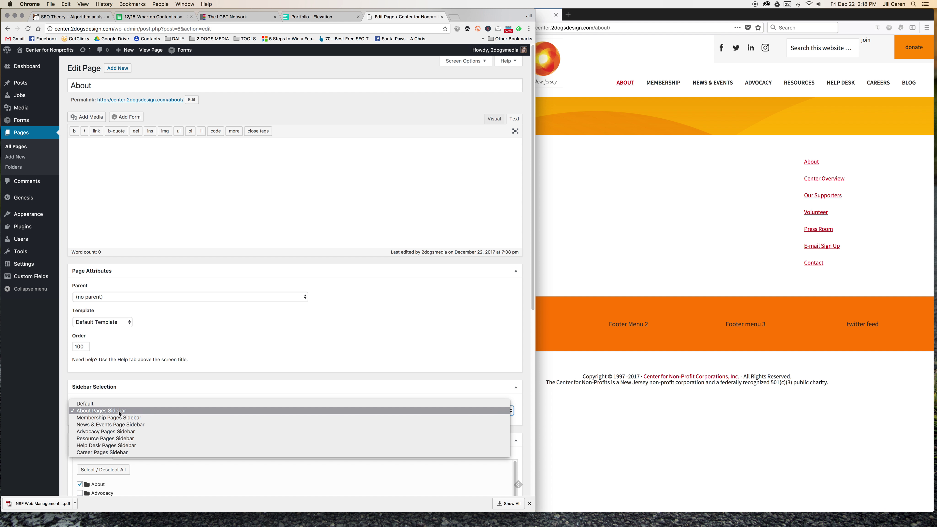
# - Return to the widget settings and look at the live About page with its main navigation
pyautogui.click(37, 223)
pyautogui.moveTo(33, 216)
pyautogui.click(73, 238)
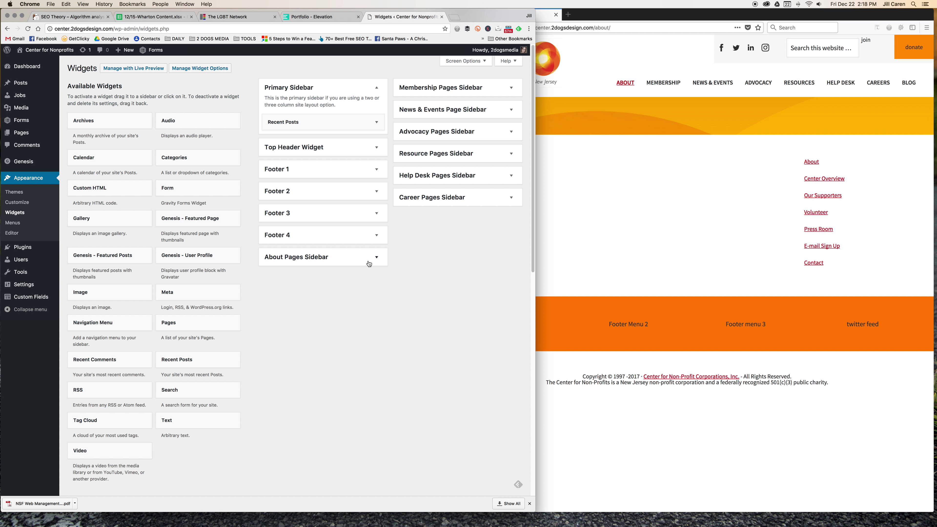
pyautogui.click(719, 257)
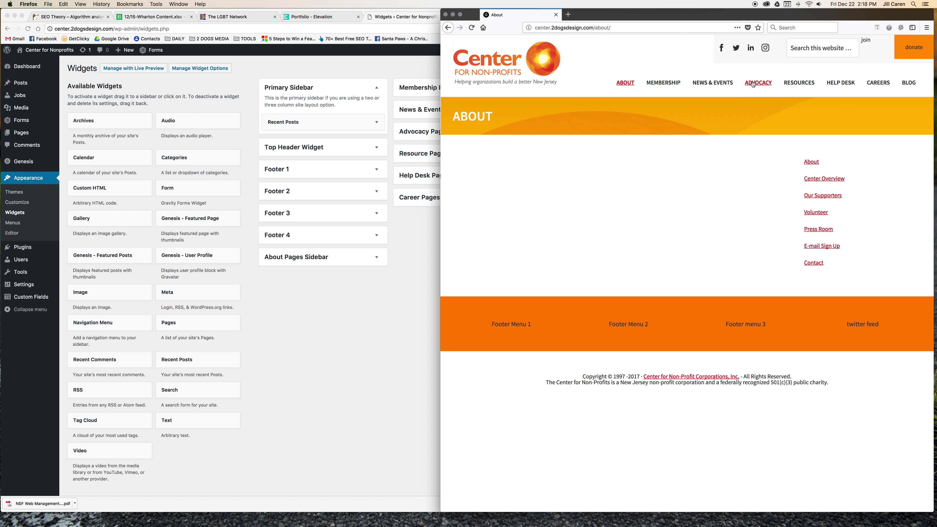
pyautogui.moveTo(755, 84)
pyautogui.click(426, 383)
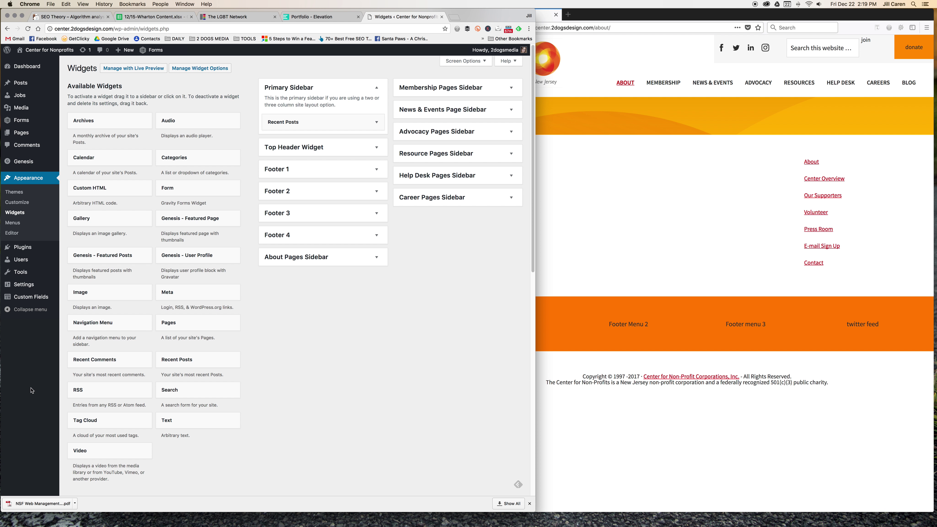
# - Expand the About Pages, Help Desk Pages and Resource Pages Sidebars to view their widgets
pyautogui.click(316, 261)
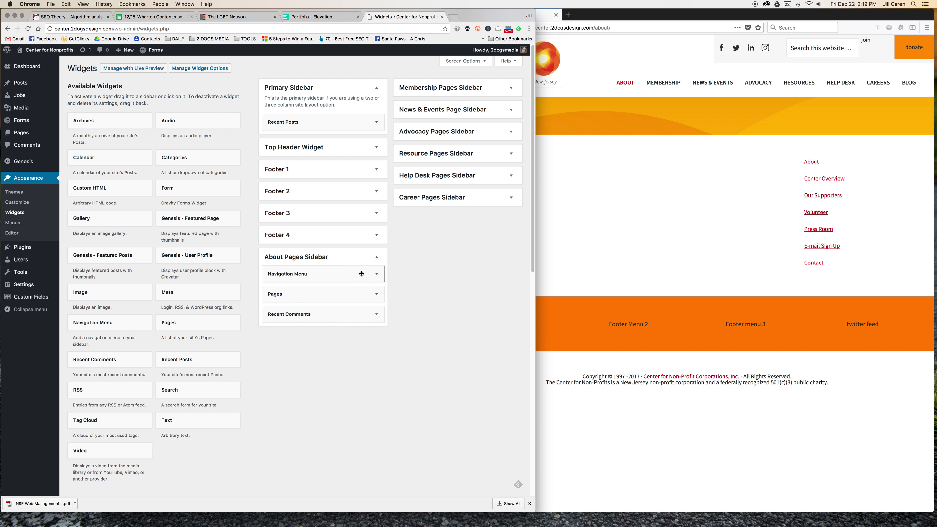
pyautogui.click(485, 176)
pyautogui.click(492, 154)
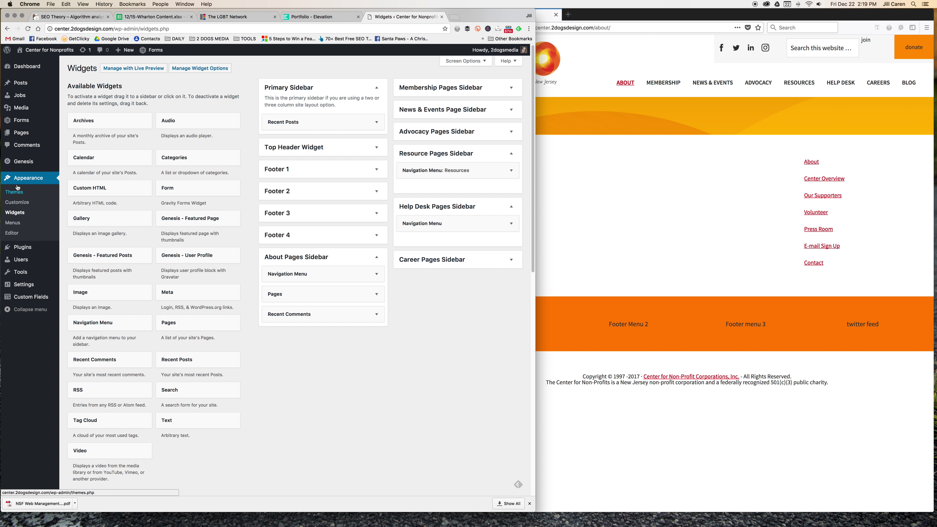
# - Open the site's menu editor and look through the menus available for editing
pyautogui.click(13, 223)
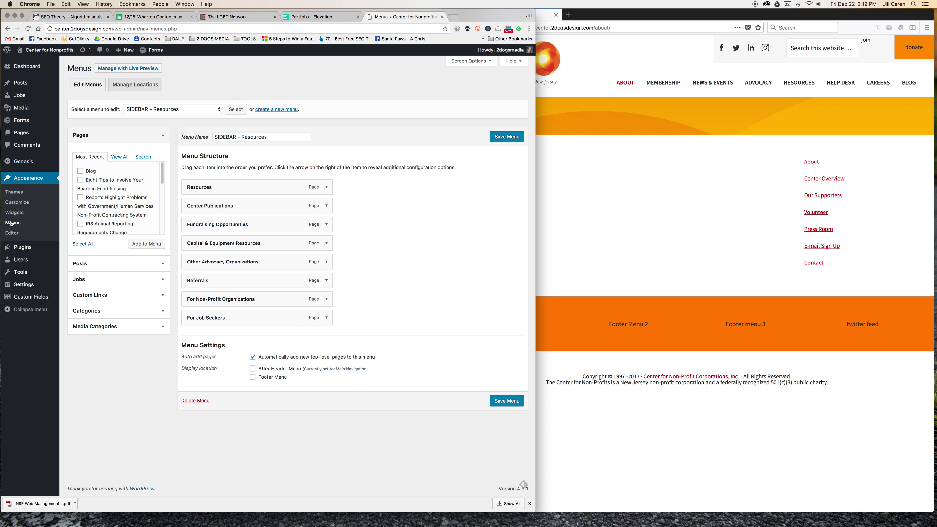
pyautogui.click(183, 110)
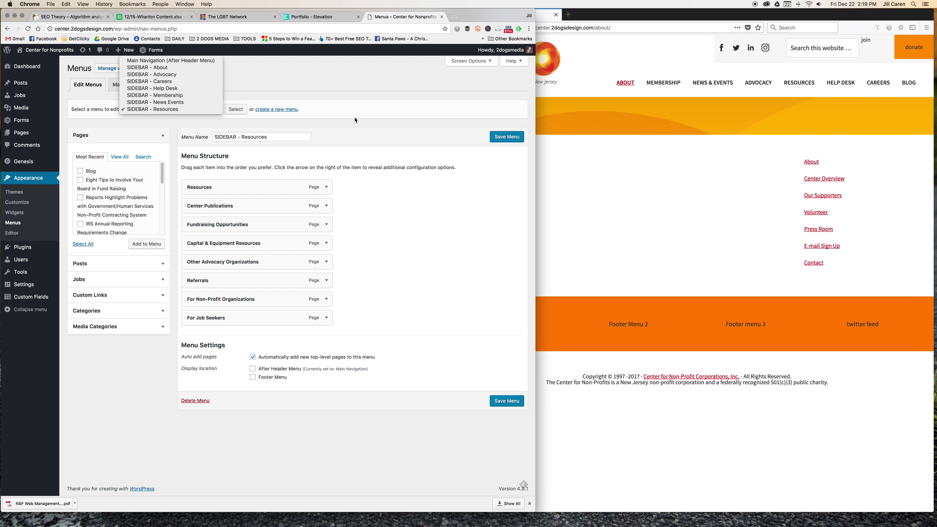
pyautogui.click(336, 123)
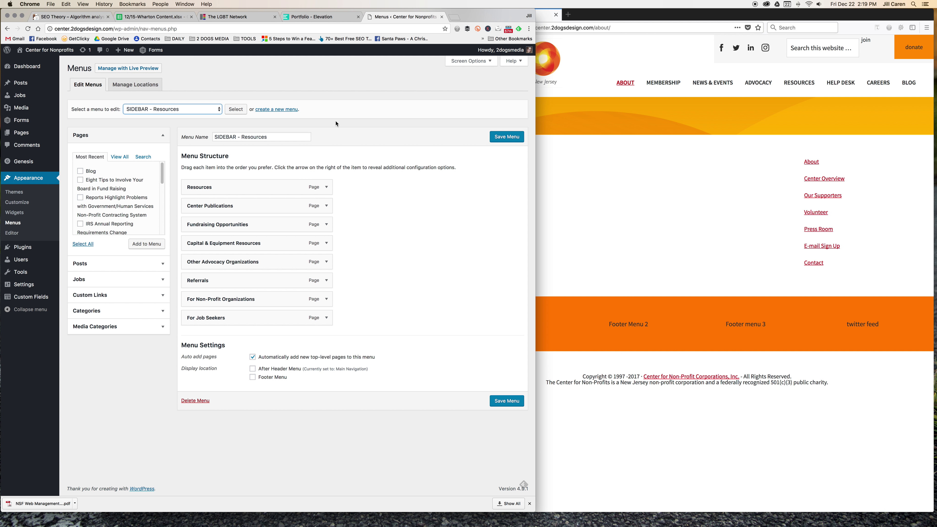
# - Create a new navigation menu named "test menu"
pyautogui.click(275, 110)
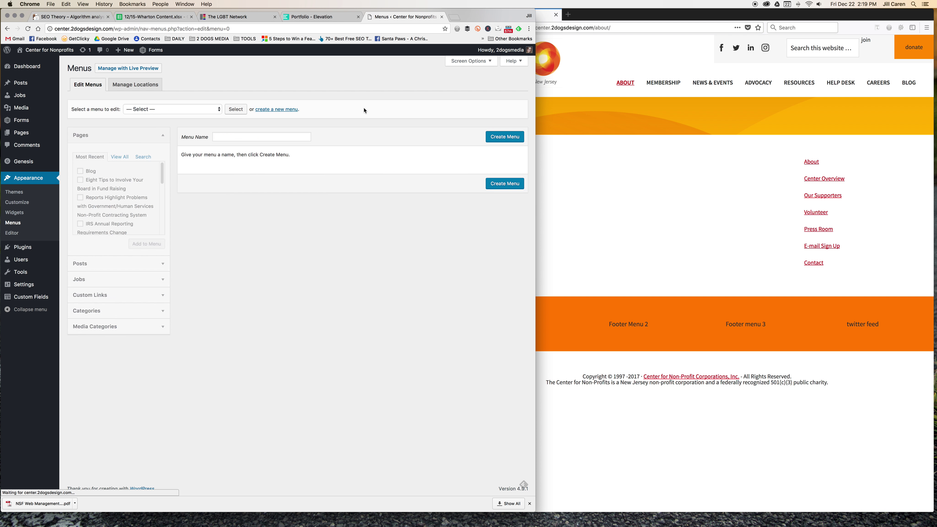
pyautogui.click(272, 137)
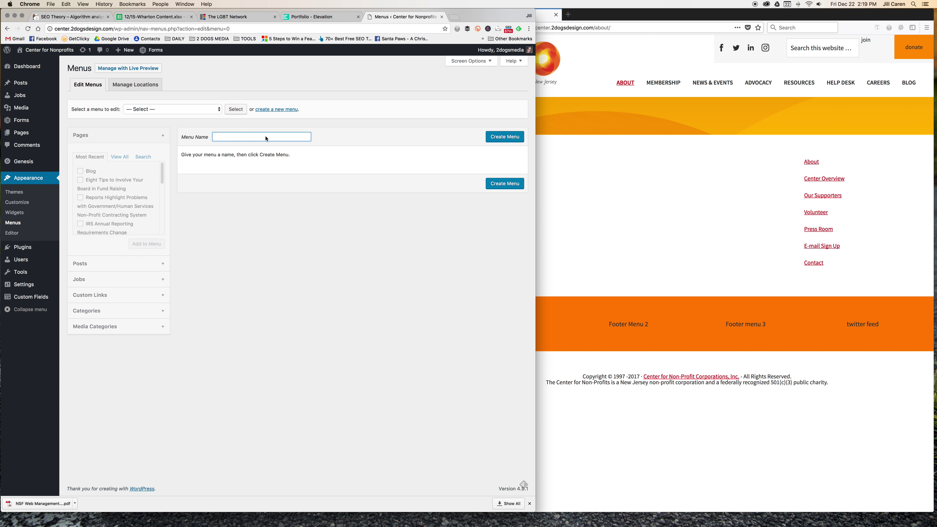
pyautogui.write('test')
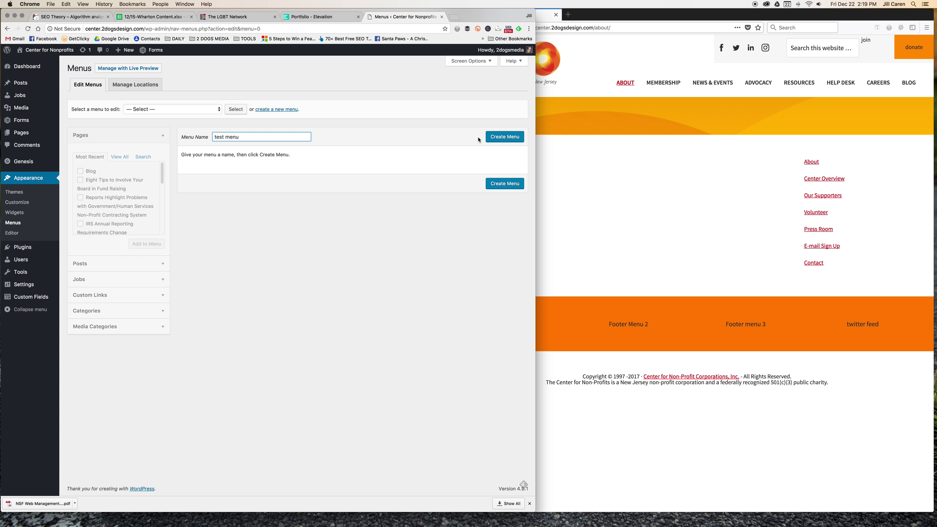
pyautogui.write(' menu')
pyautogui.click(495, 138)
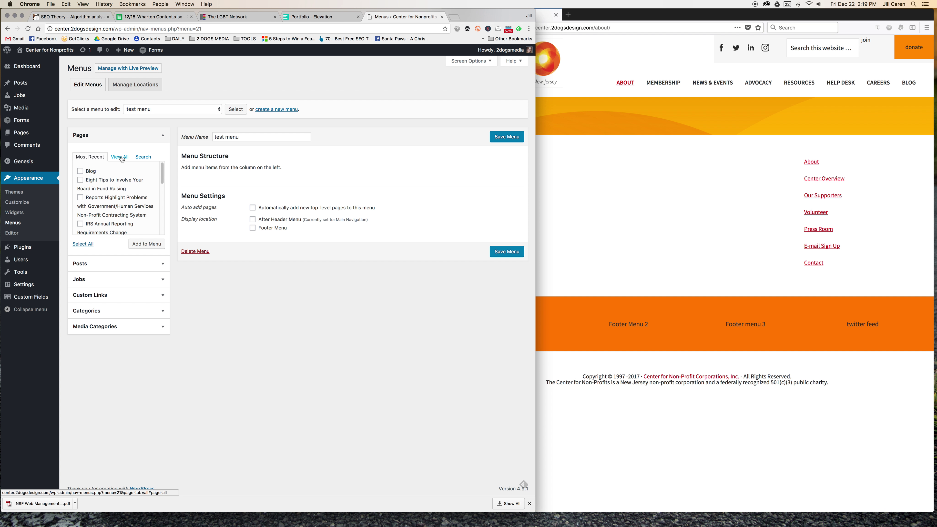
# - Add the IRS Public Inspection/Disclosure Rules, Johnson Amendment Challenge and Johnson Amendment Challenge – Religious Liberty pages to the test menu and save it
pyautogui.click(119, 157)
pyautogui.scroll(-10, 163, 168)
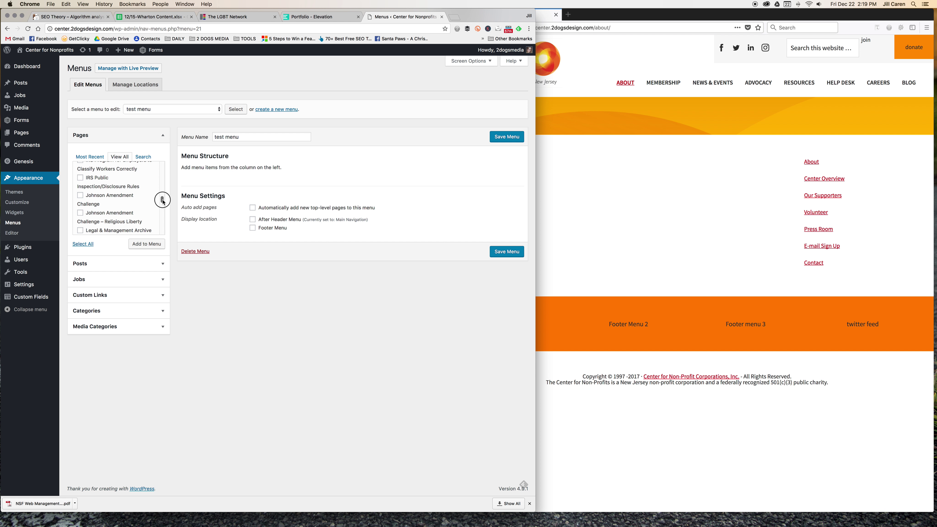
pyautogui.click(80, 177)
pyautogui.click(80, 195)
pyautogui.click(80, 213)
pyautogui.click(147, 244)
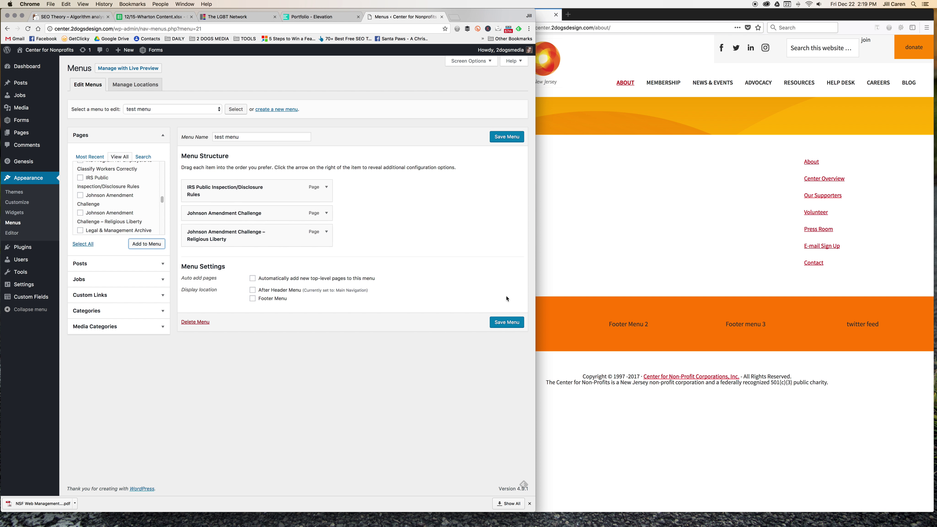
pyautogui.click(508, 325)
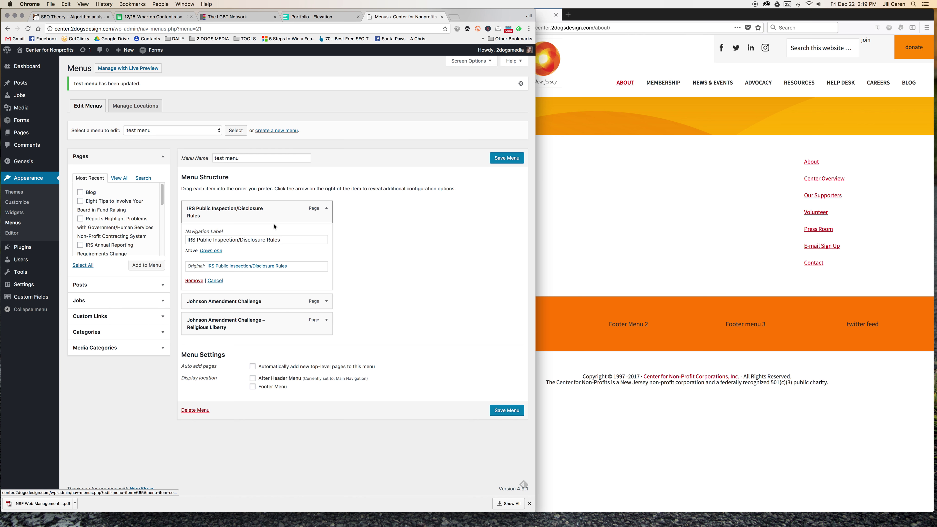
# - Remove the IRS Public Inspection/Disclosure Rules item from the test menu and save the menu
pyautogui.click(194, 280)
pyautogui.click(505, 319)
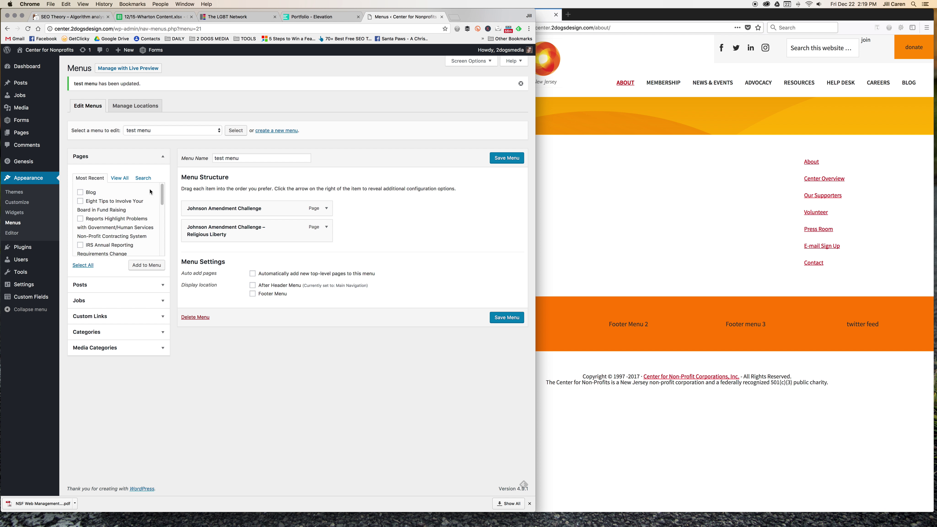
# - Open the SIDEBAR - About menu for editing and add the IRS Annual Reporting Requirements Change page to it
pyautogui.click(161, 132)
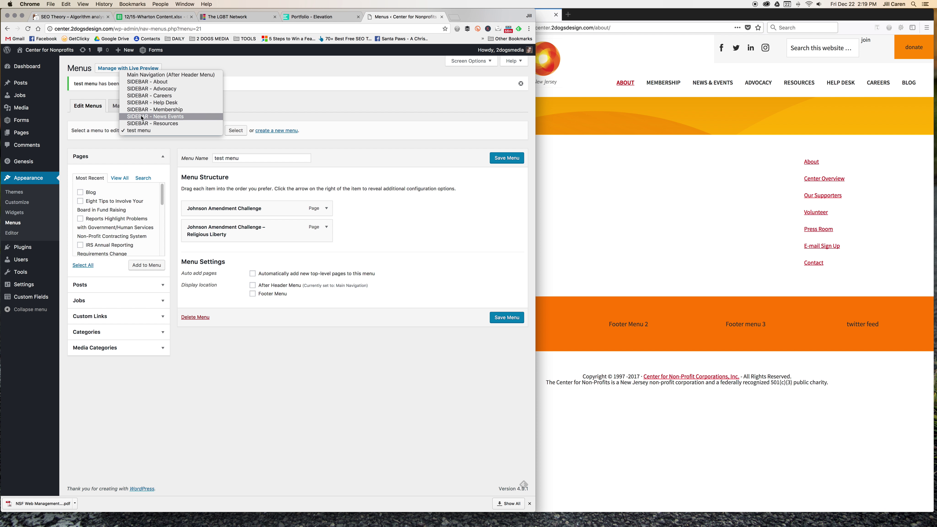
pyautogui.click(236, 131)
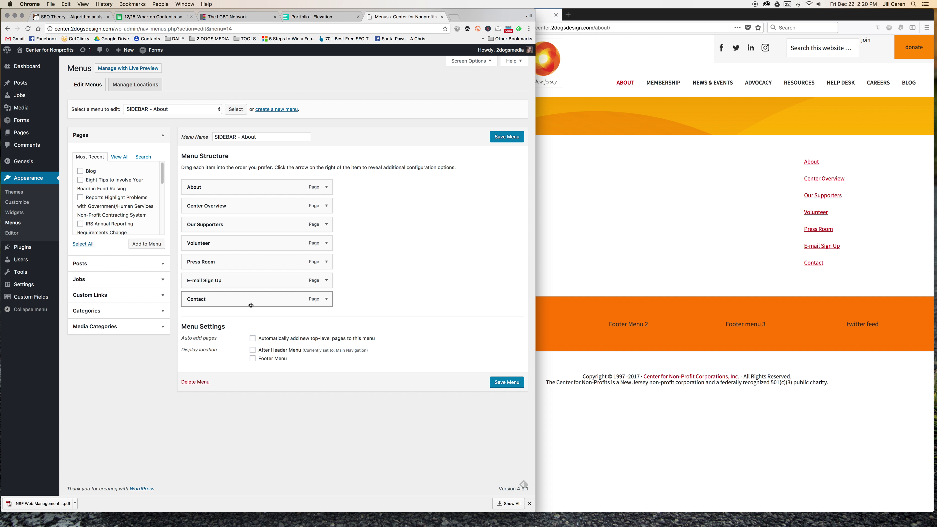
pyautogui.click(149, 244)
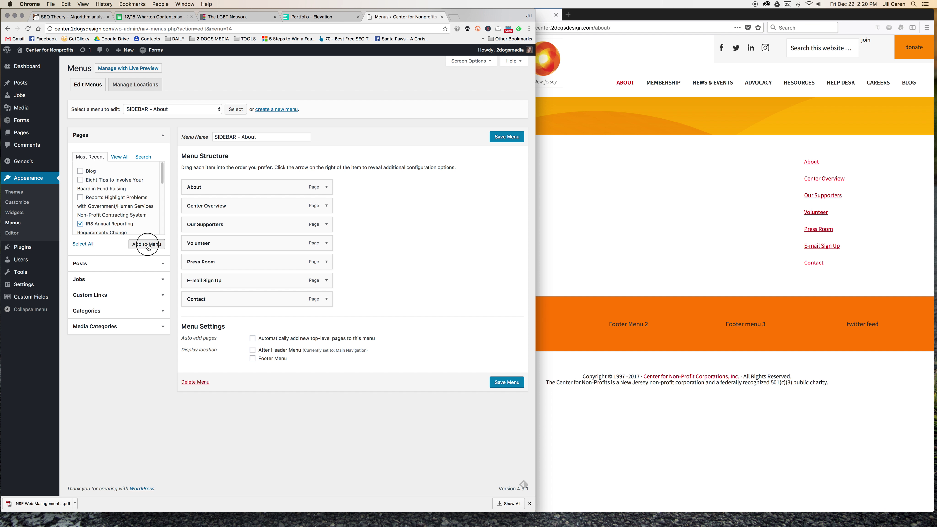
# - Try the IRS Annual Reporting Requirements Change item higher in the menu, move it back below Contact and save the menu
pyautogui.moveTo(248, 324); pyautogui.dragTo(252, 223)
pyautogui.moveTo(252, 261); pyautogui.dragTo(252, 334)
pyautogui.click(504, 408)
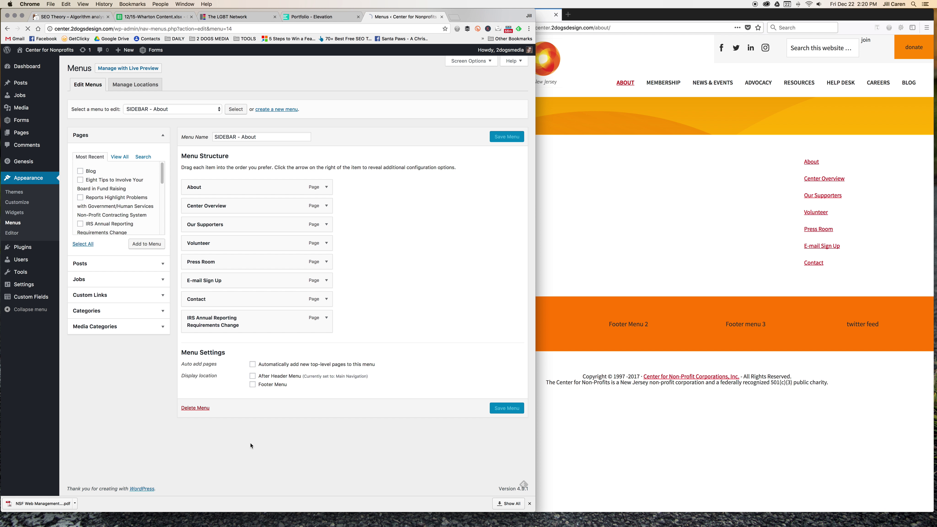